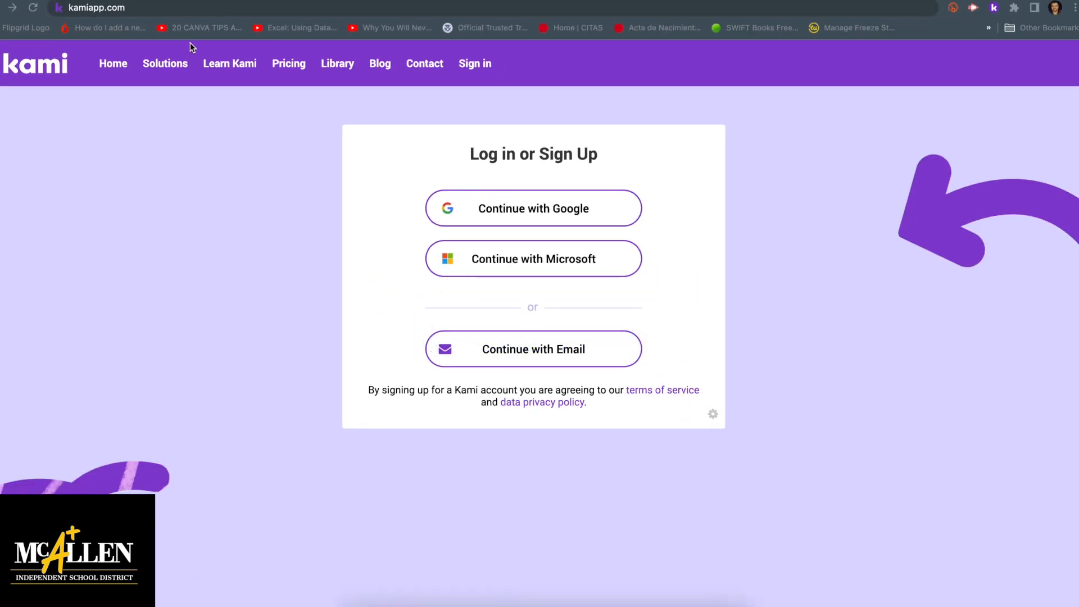
- Sign in to Kami with the school Google account and allow the requested access
key("super+l")
left_click(537, 210)
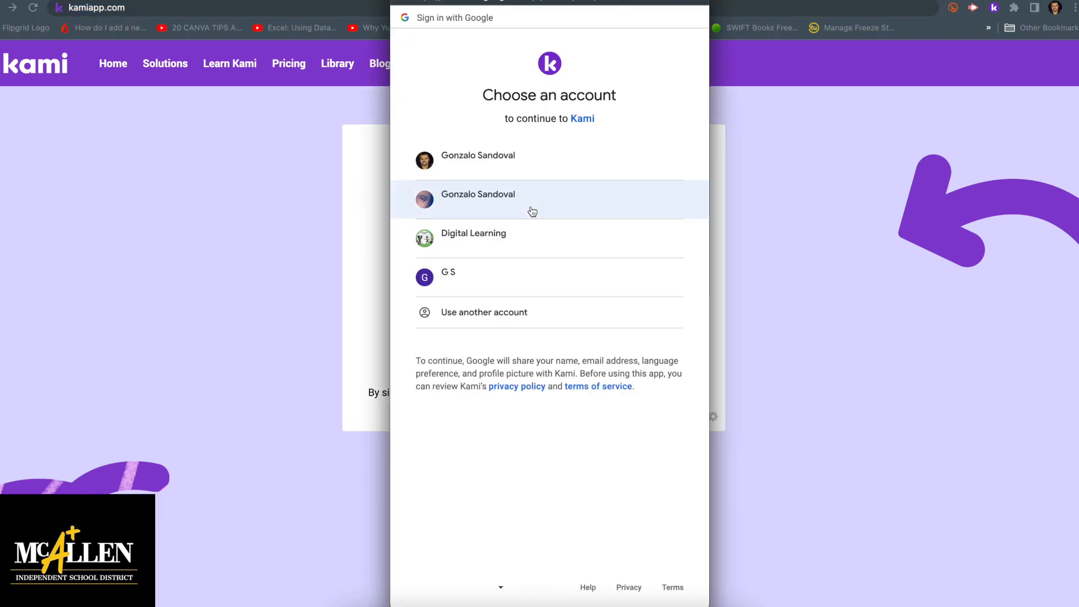
left_click(504, 157)
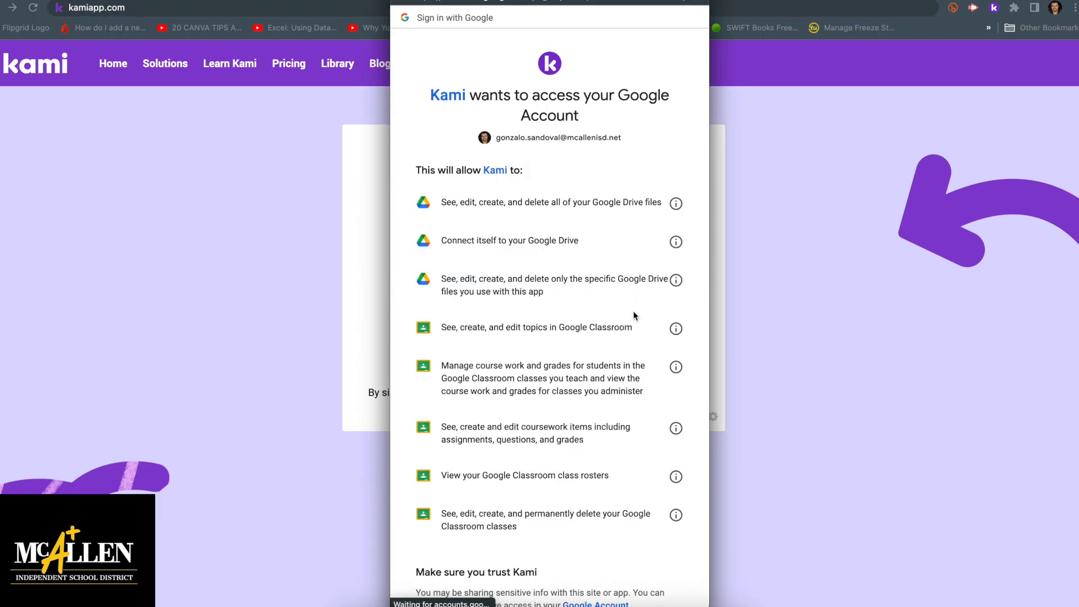
scroll(659, 409, "down", 5)
left_click(640, 529)
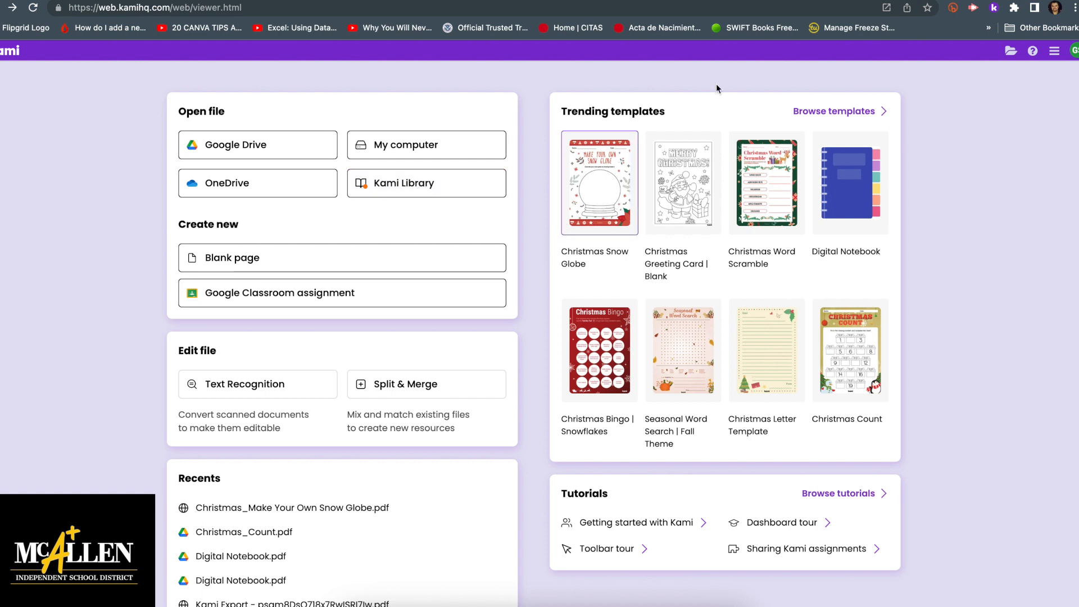
- Open the full template library and examine its search box and the subject, type and grade filters
left_click(819, 113)
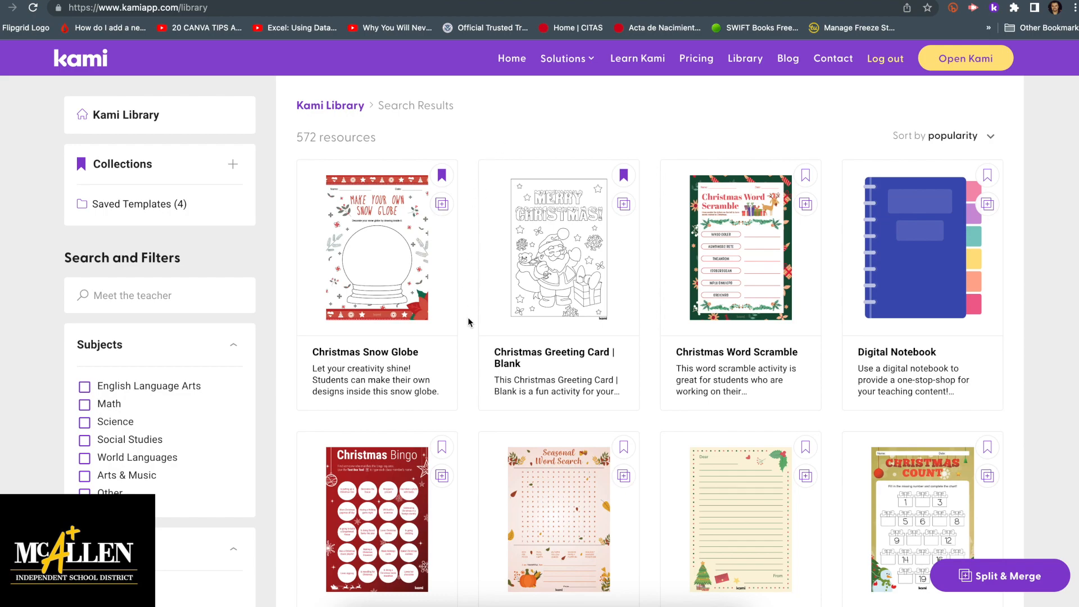
scroll(468, 318, "down", 6)
scroll(468, 319, "up", 6)
left_click(150, 294)
left_click(195, 295)
left_click(123, 295)
scroll(137, 353, "down", 3)
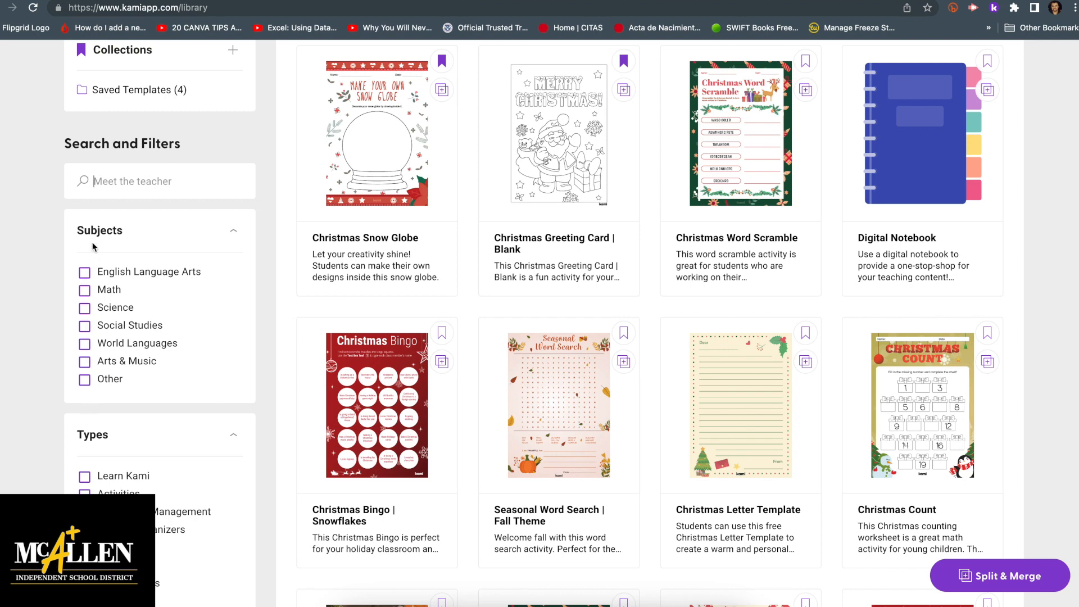
scroll(118, 453, "down", 3)
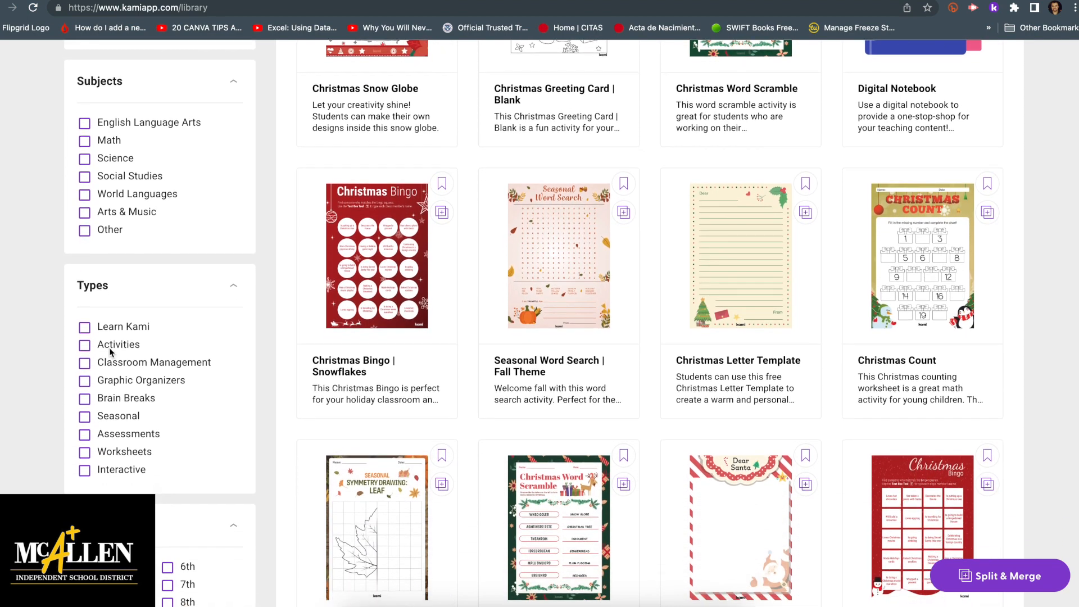
scroll(115, 463, "down", 4)
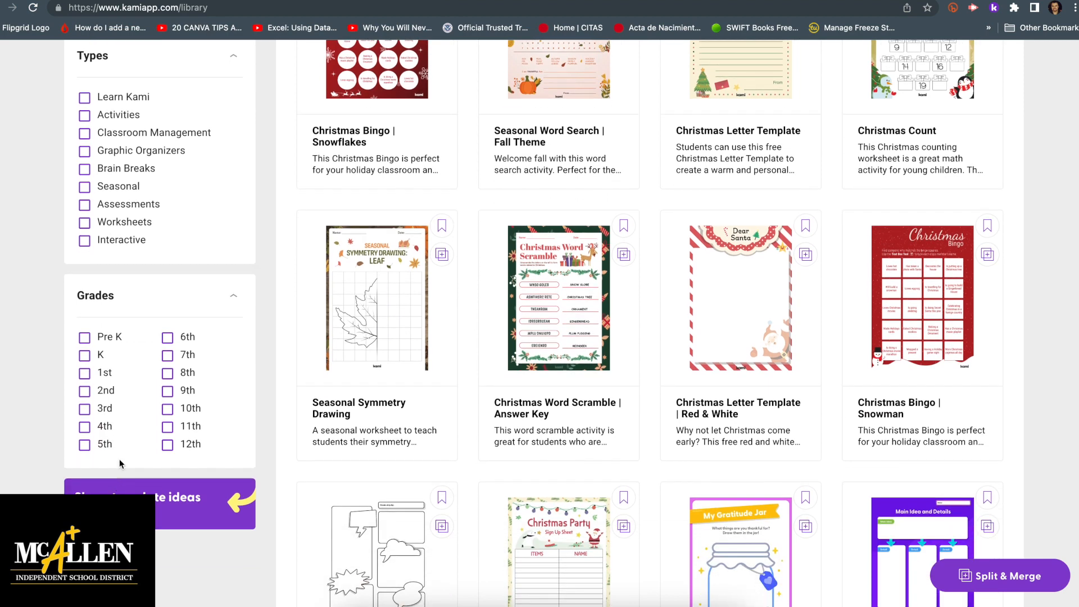
scroll(130, 397, "up", 5)
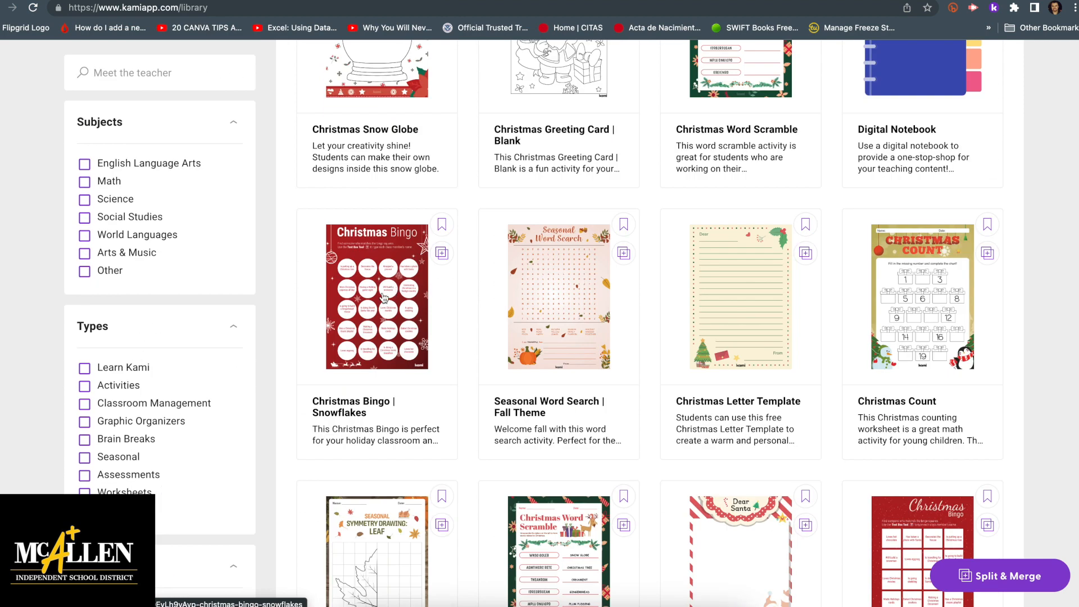
- Open the details of the Christmas Bingo | Snowflakes template and review its preview, description, tags and related templates
left_click(384, 296)
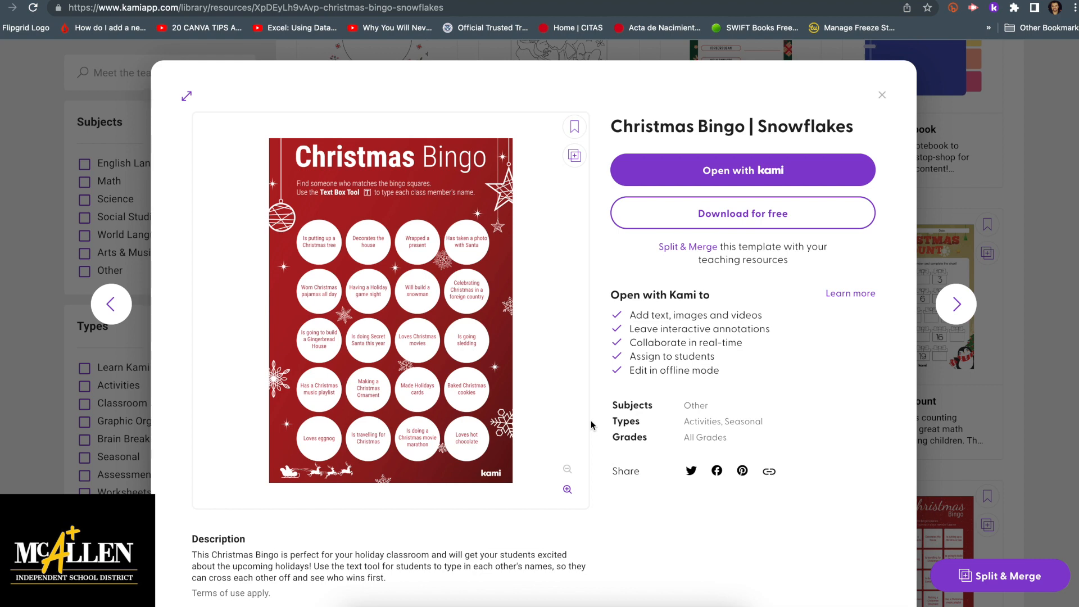
scroll(615, 389, "down", 5)
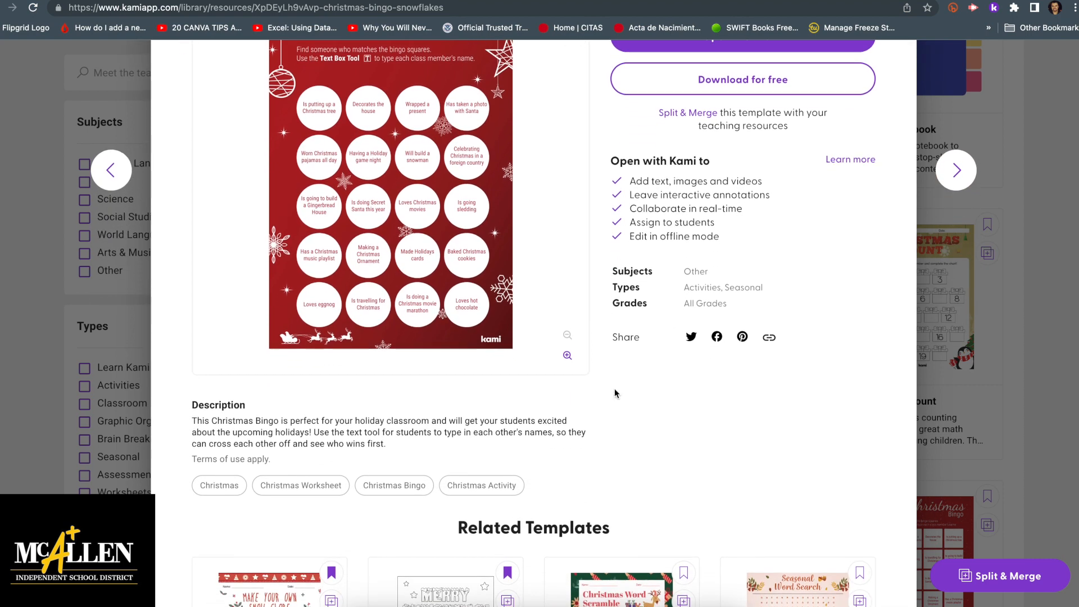
left_click(194, 404)
left_click_drag(194, 404, 287, 429)
left_click(372, 439)
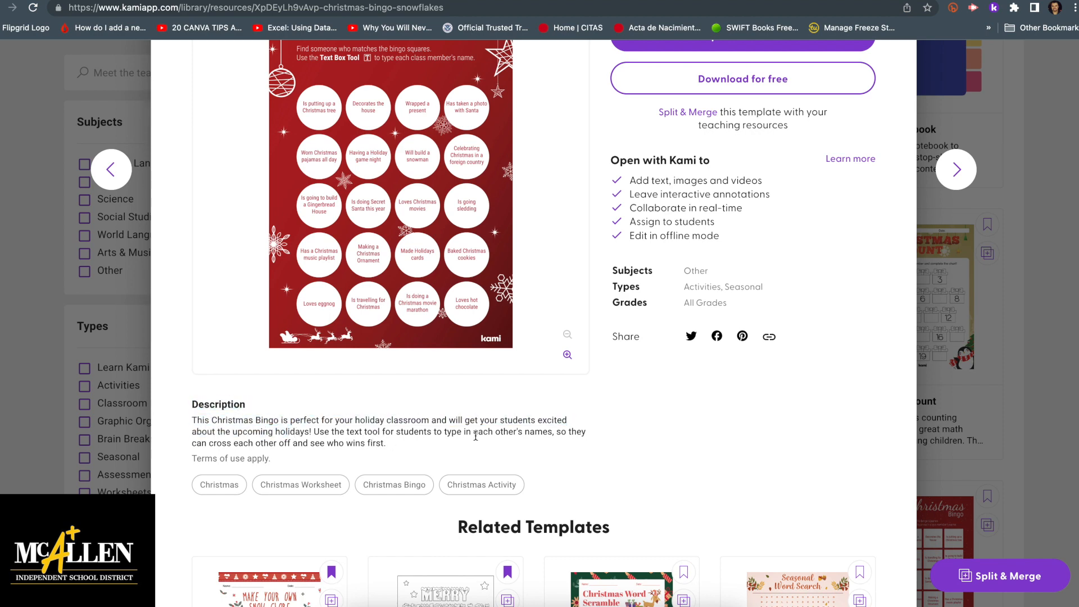
scroll(477, 437, "down", 2)
scroll(477, 438, "up", 5)
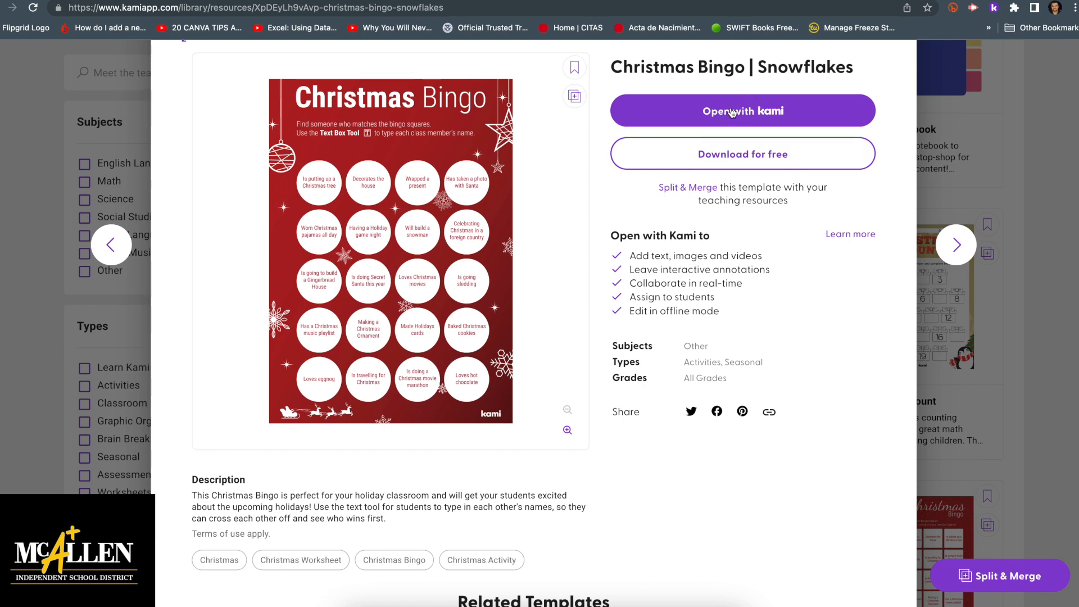
scroll(567, 227, "down", 5)
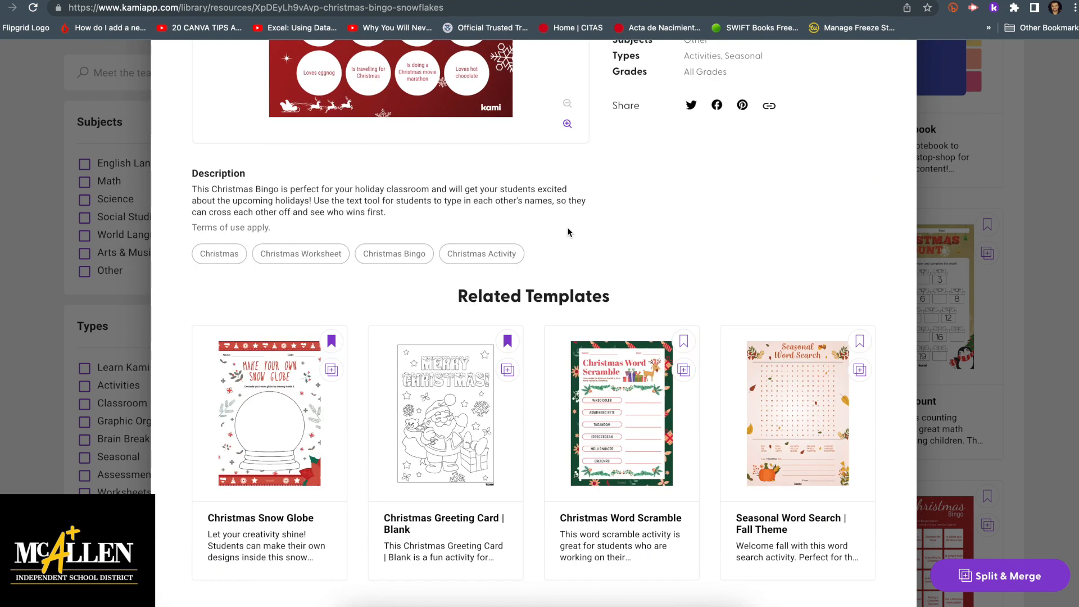
scroll(502, 288, "up", 1)
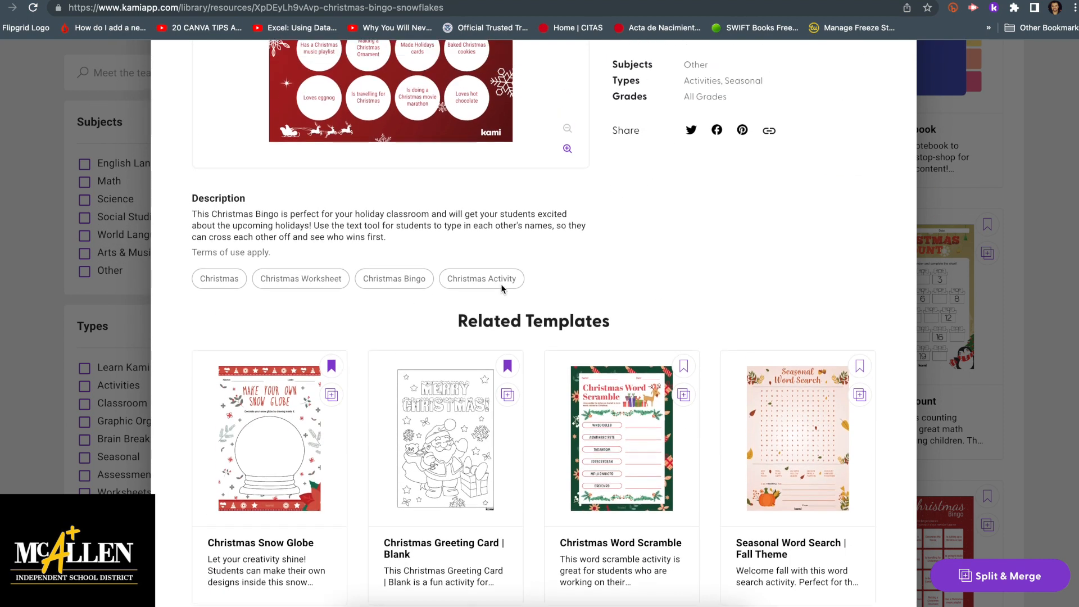
scroll(501, 291, "down", 1)
scroll(518, 169, "down", 1)
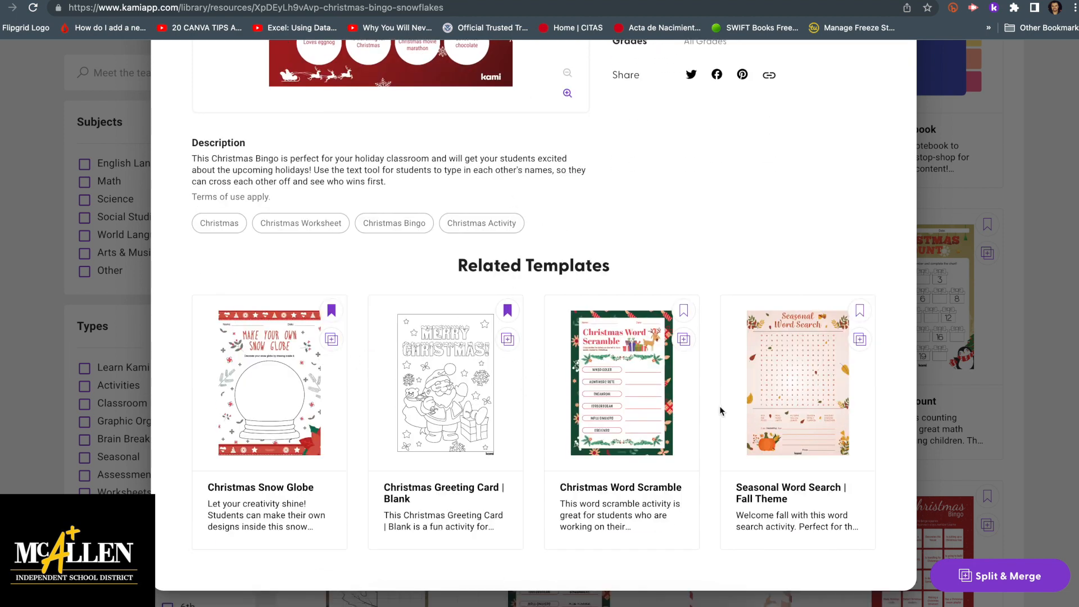
scroll(418, 161, "up", 4)
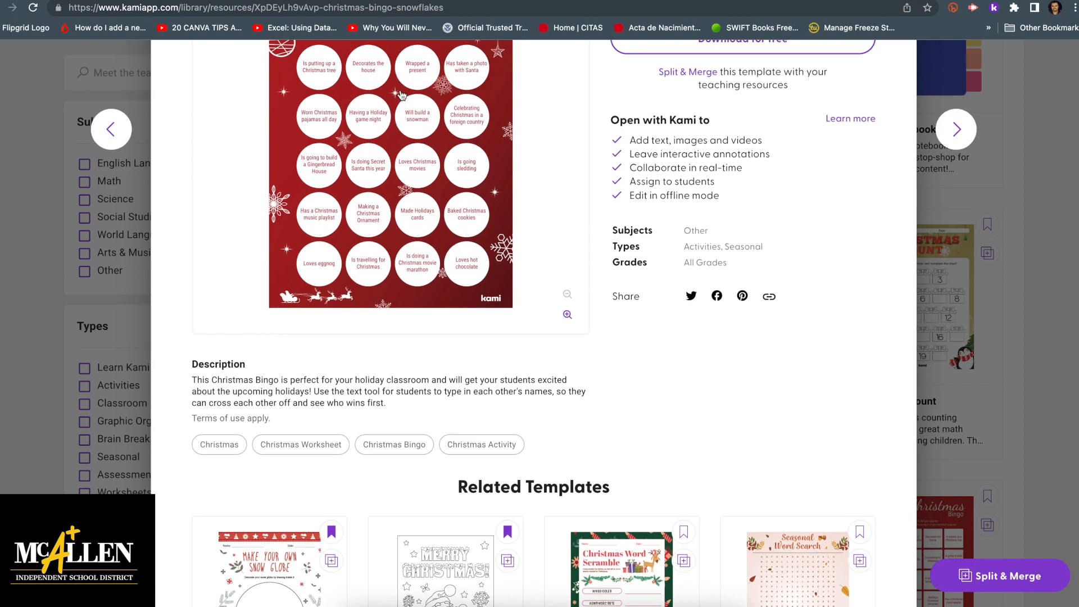
scroll(402, 96, "up", 3)
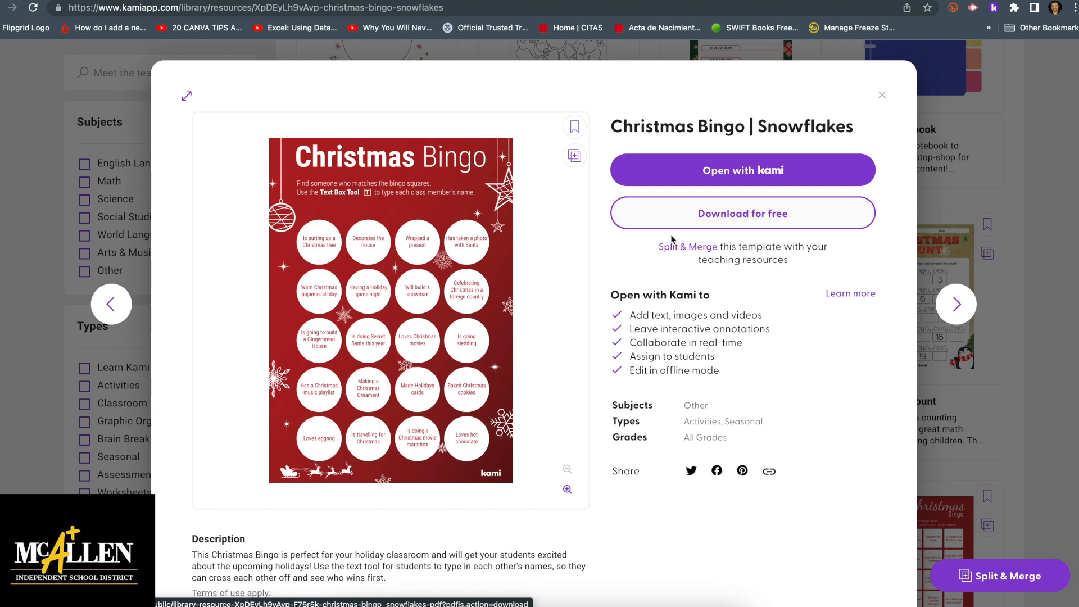
- Open the Christmas Bingo | Snowflakes template with Kami and look over the bingo page
left_click(739, 172)
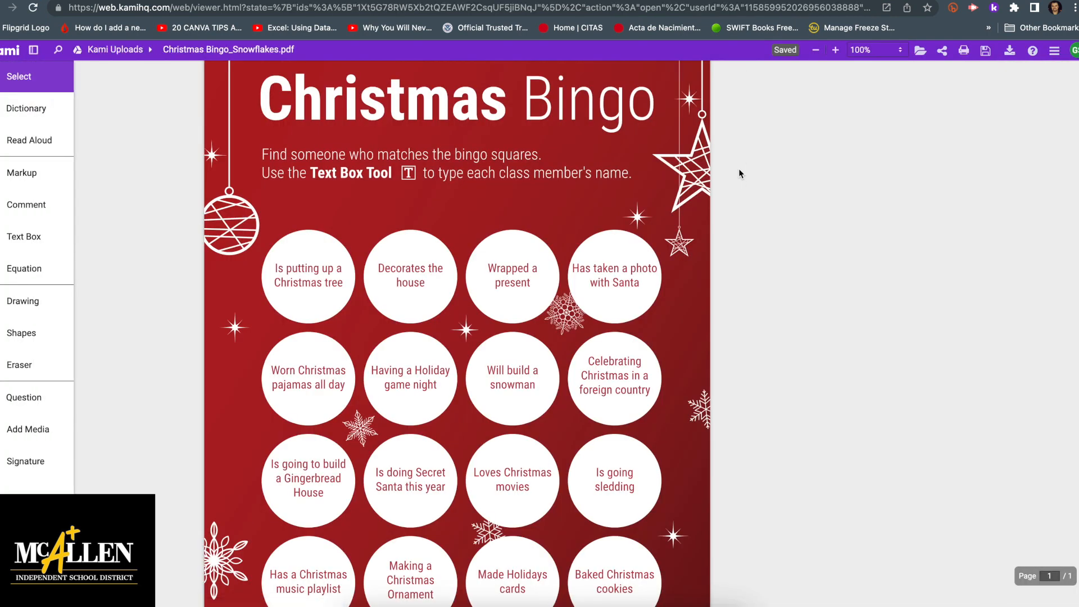
scroll(643, 232, "down", 3)
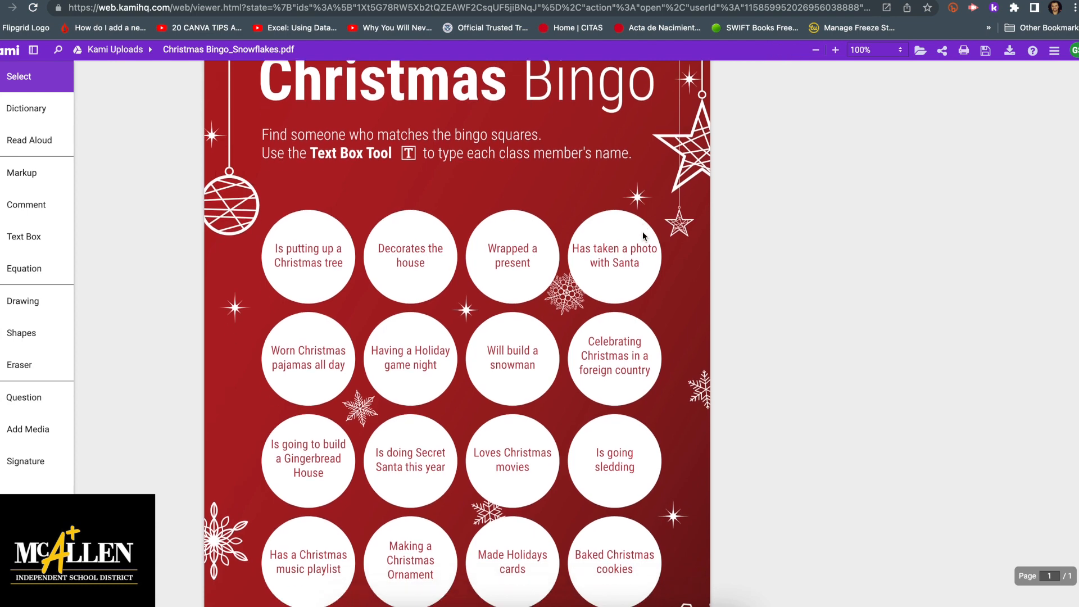
scroll(643, 232, "up", 3)
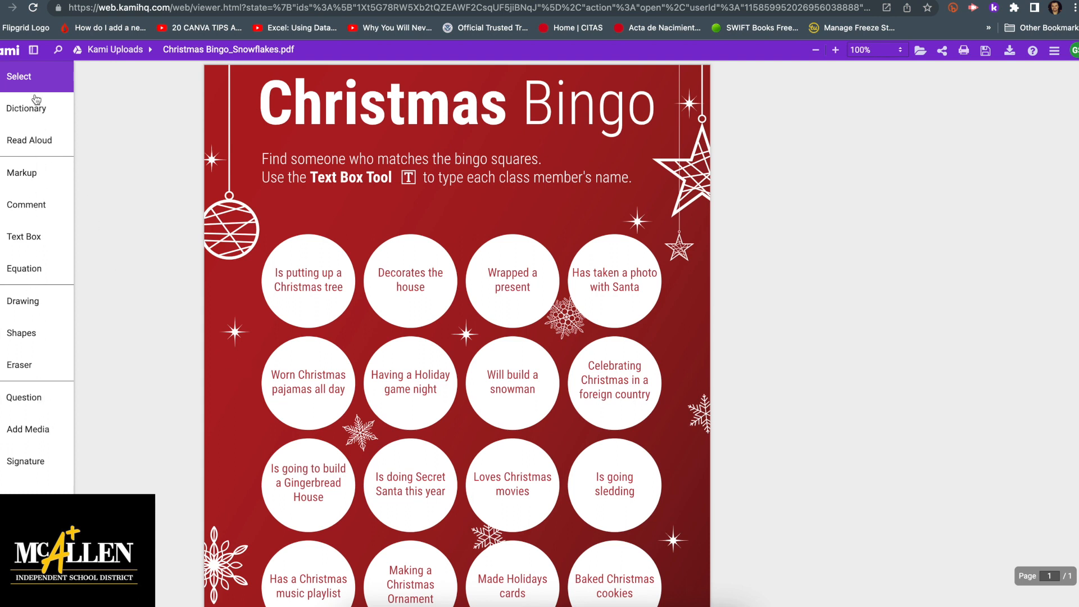
scroll(298, 321, "down", 1)
scroll(298, 321, "down", 3)
scroll(298, 321, "up", 3)
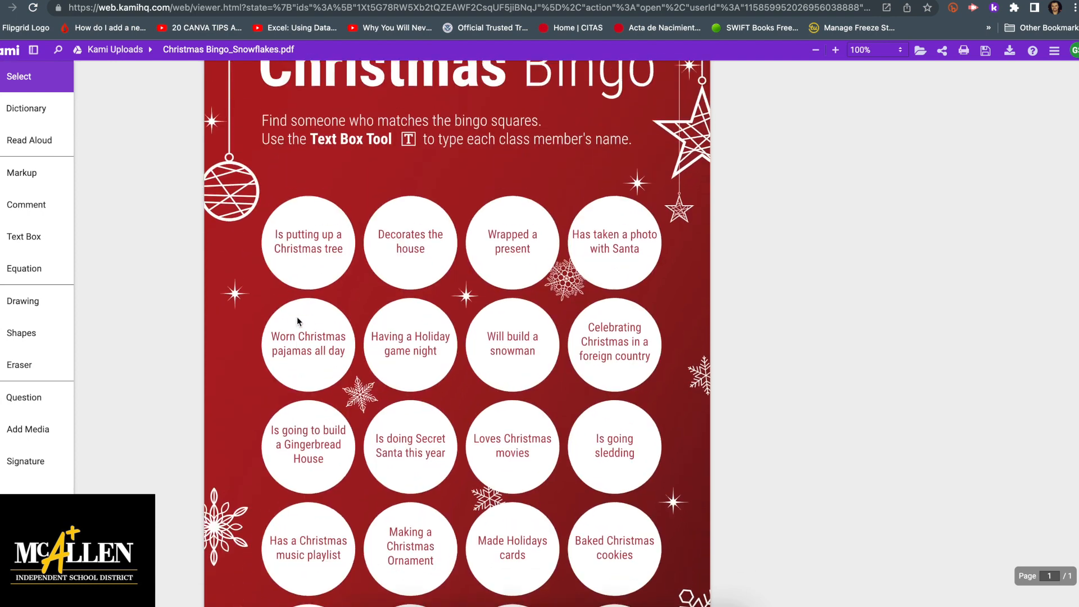
scroll(297, 317, "down", 8)
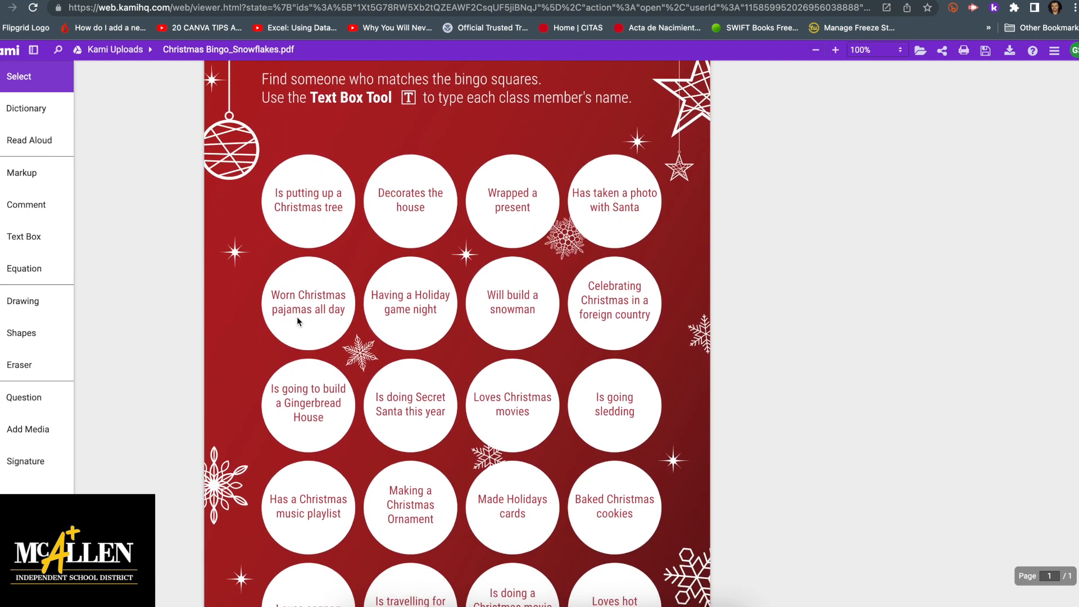
scroll(297, 316, "up", 8)
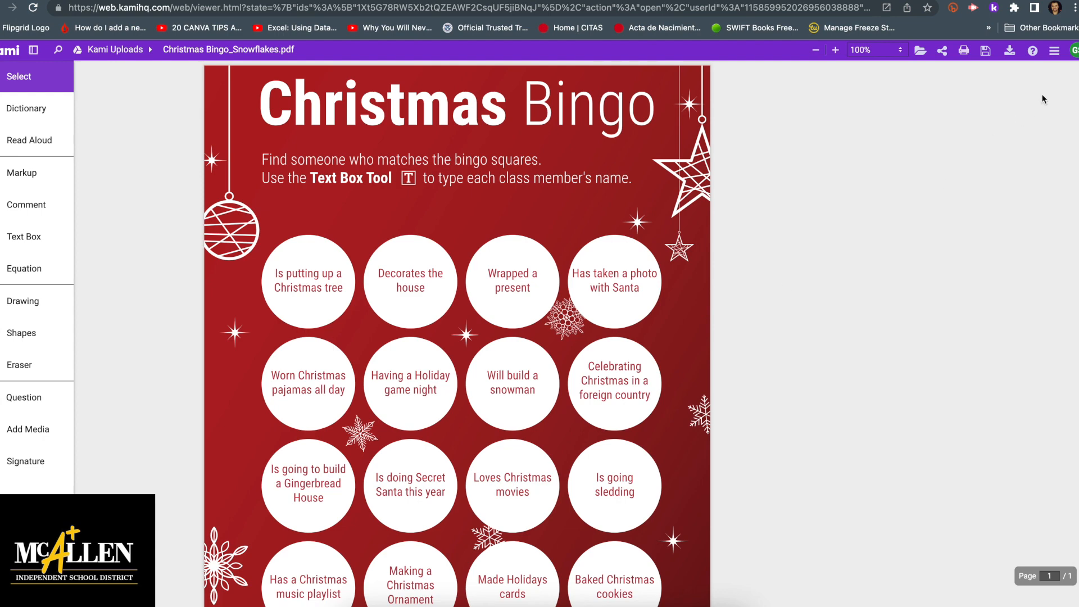
left_click(1075, 54)
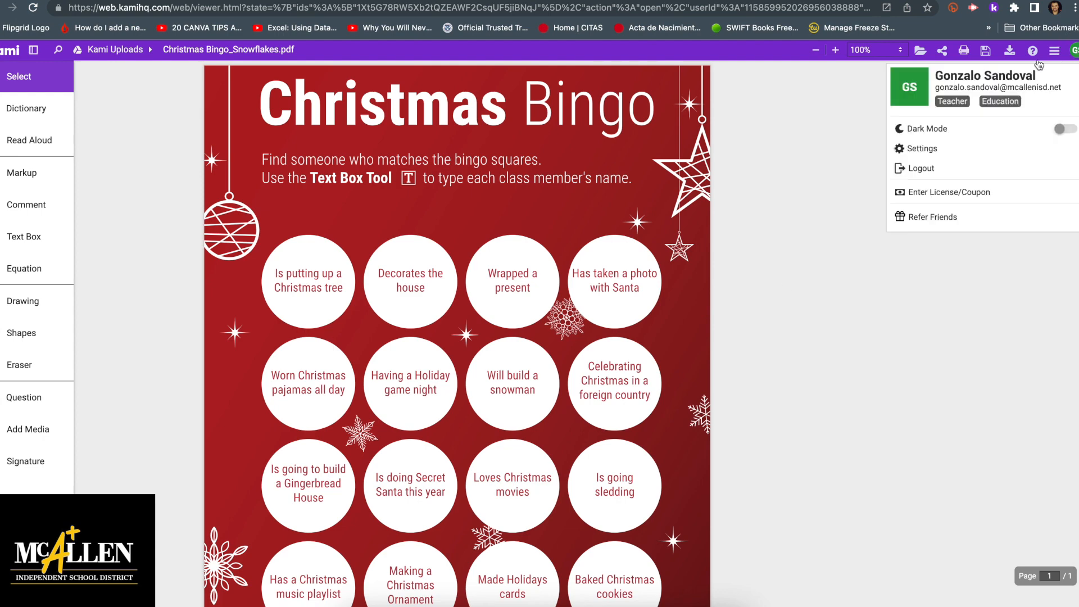
left_click(855, 301)
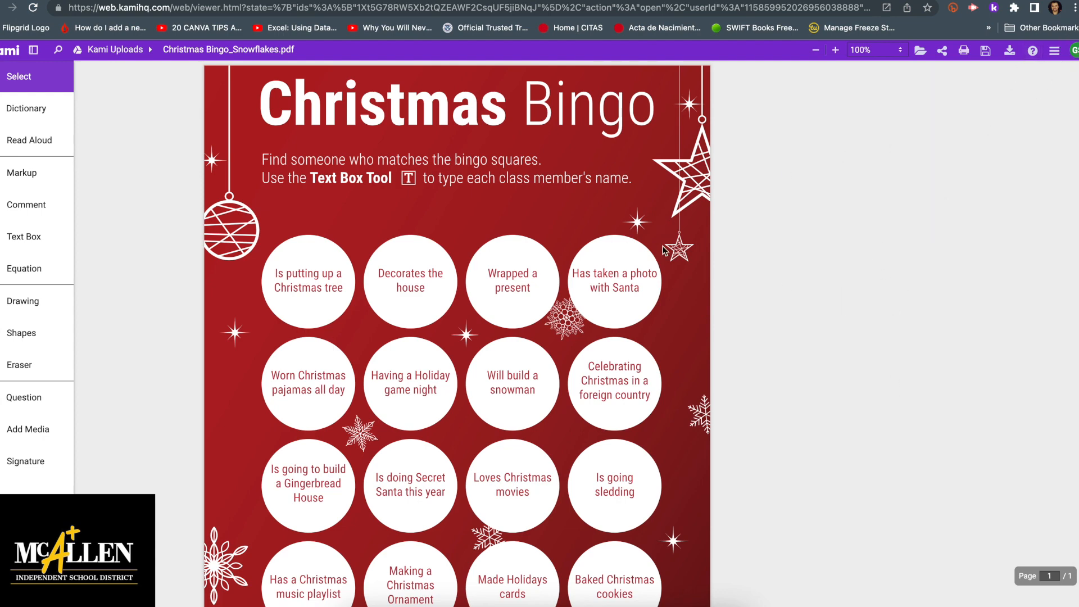
scroll(664, 251, "down", 4)
scroll(664, 250, "up", 4)
- Return to the Kami dashboard and browse the template library again for templates to combine
left_click(9, 52)
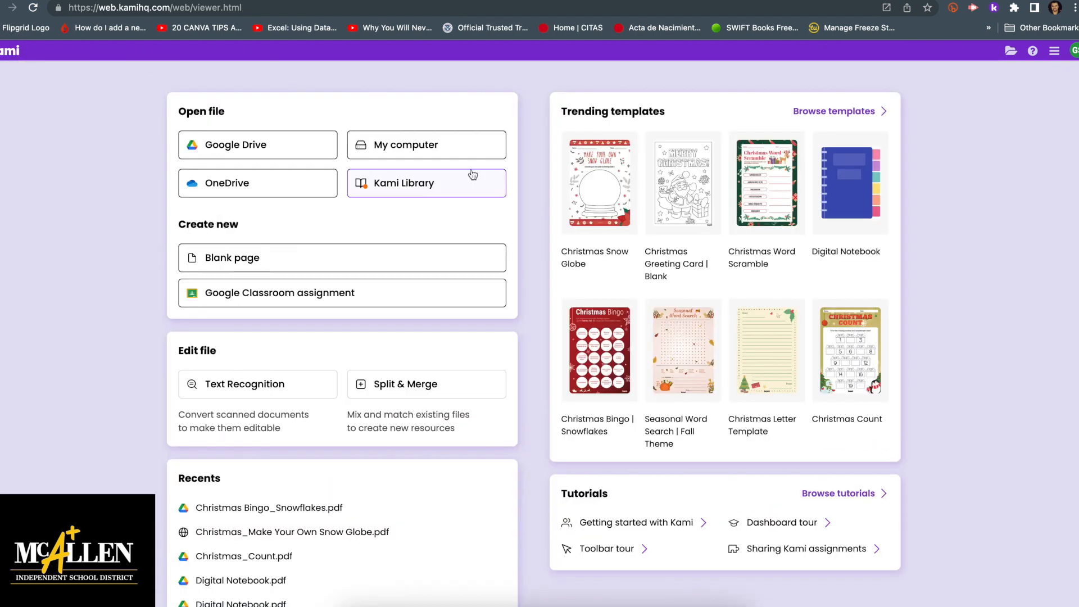
left_click(827, 110)
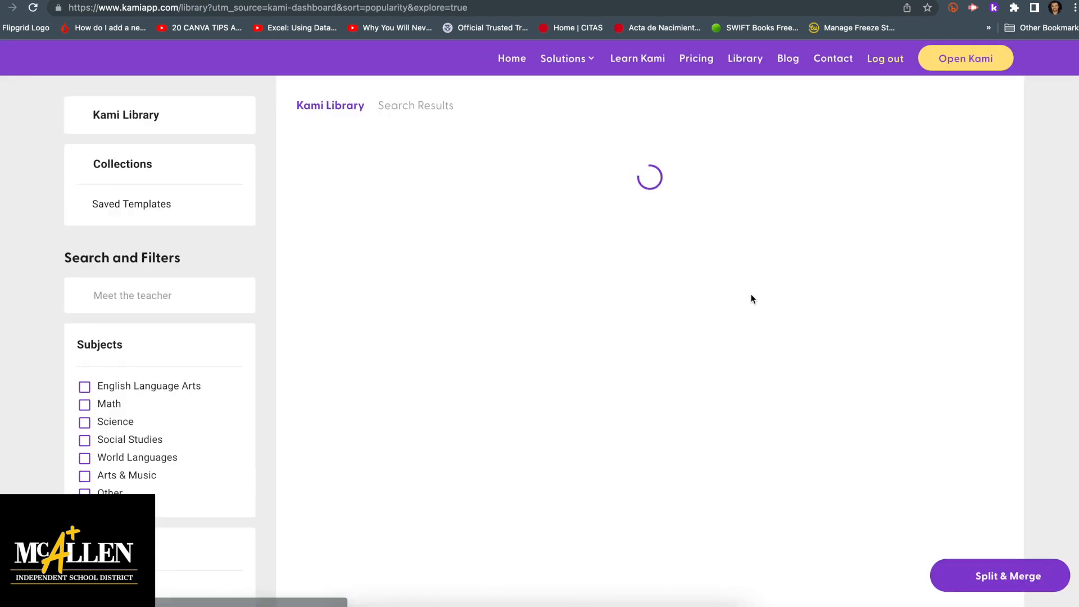
scroll(752, 300, "down", 3)
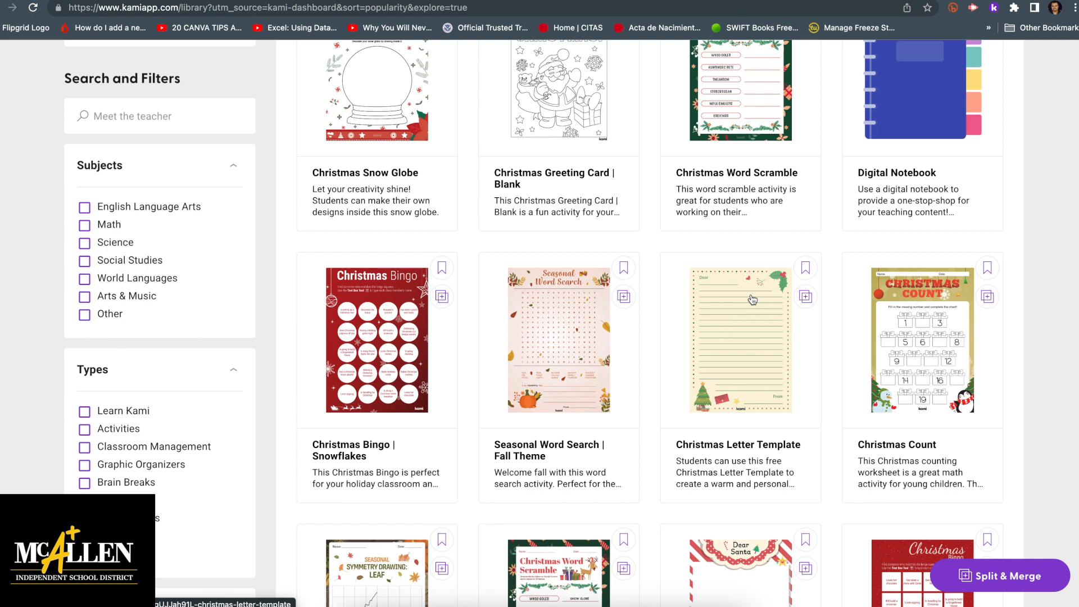
scroll(668, 283, "up", 2)
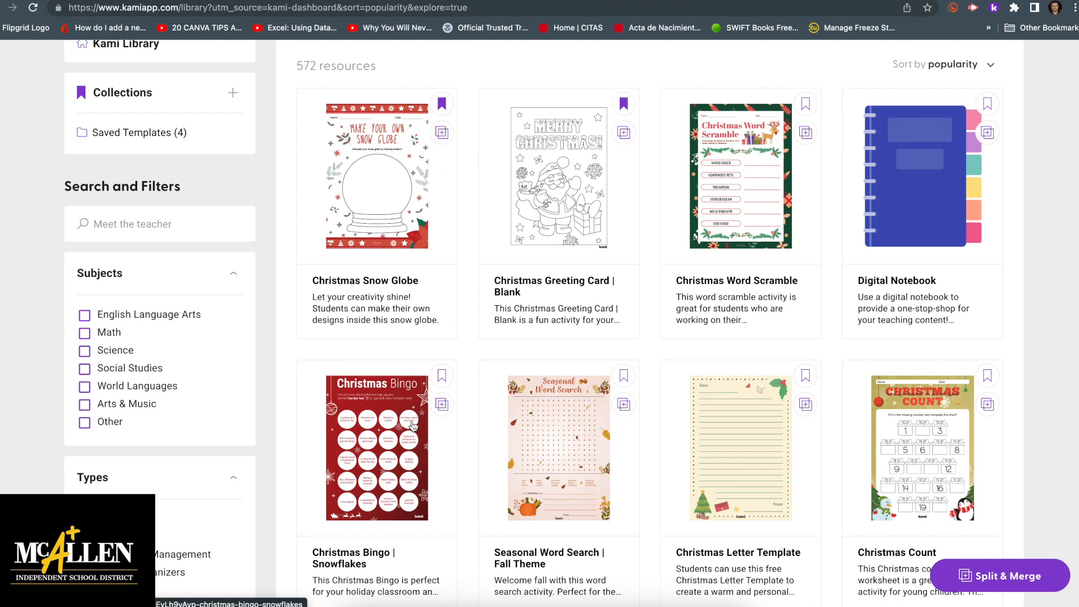
scroll(531, 281, "up", 2)
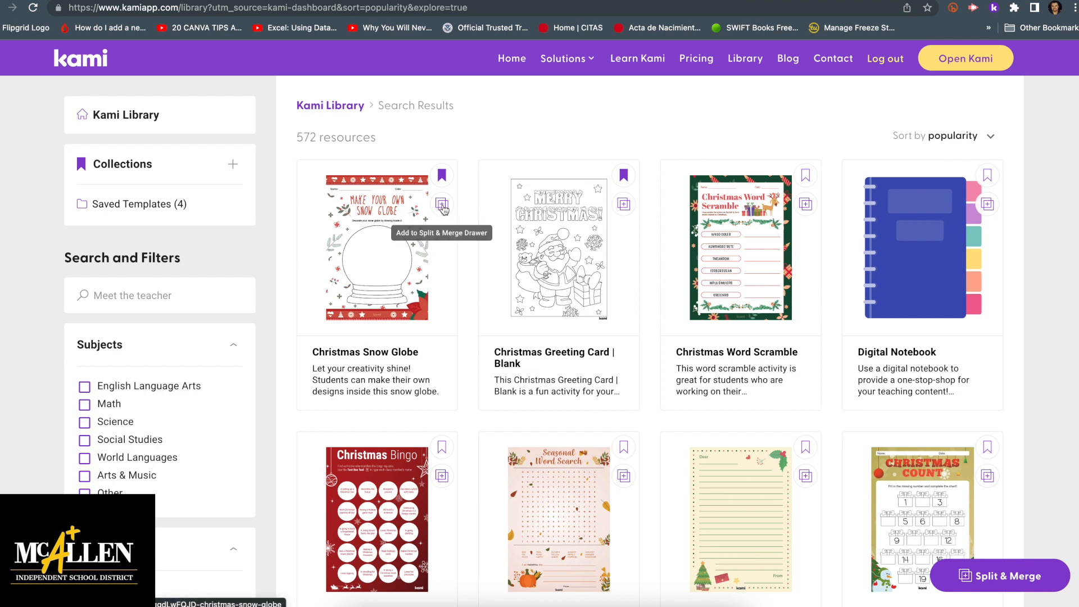
scroll(453, 279, "down", 2)
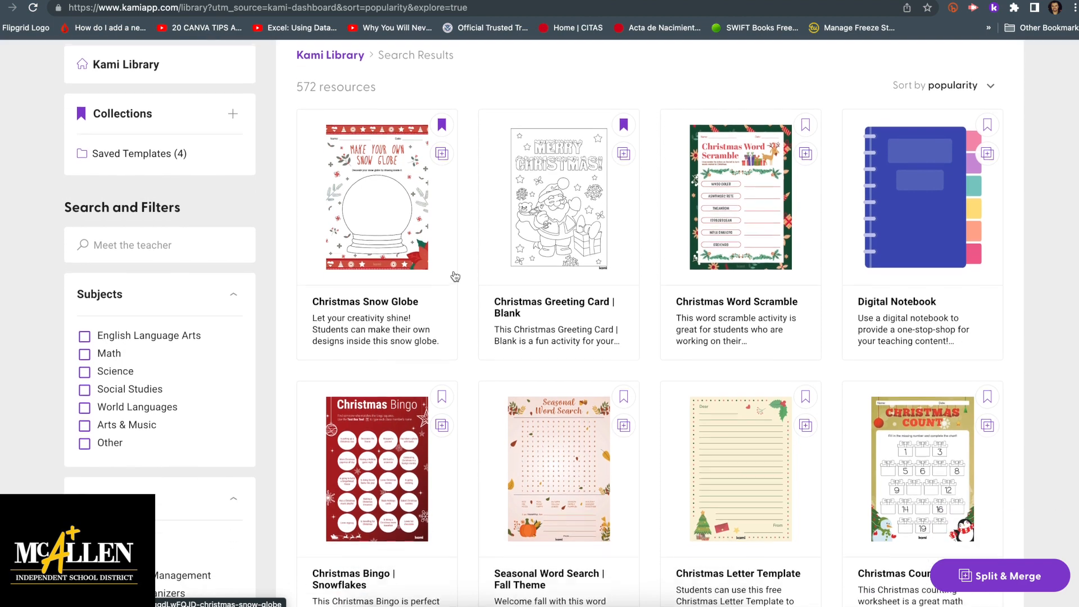
scroll(455, 277, "up", 3)
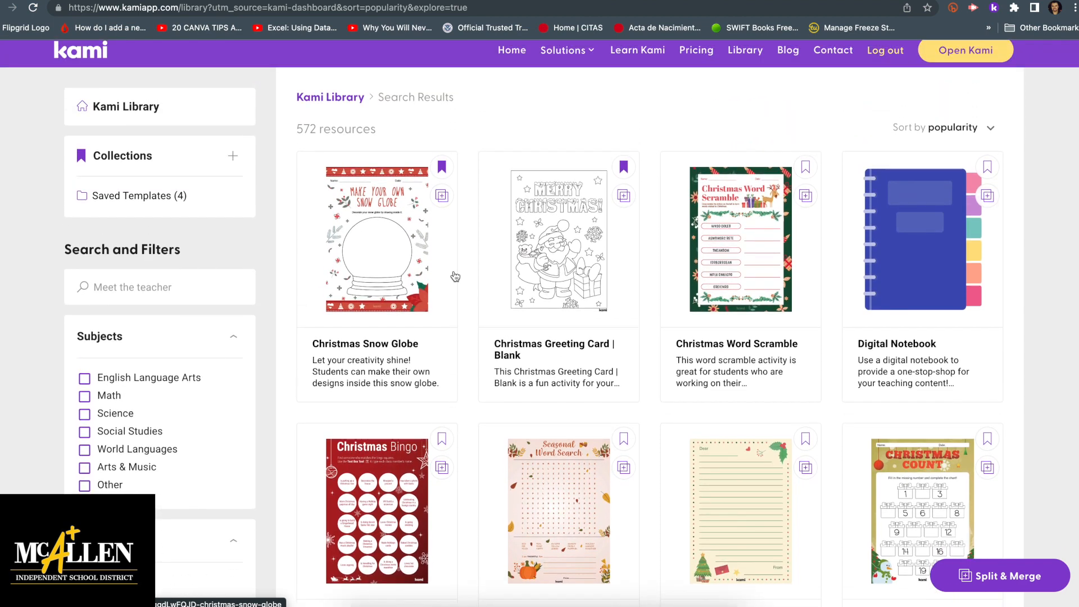
- Add the Christmas Snow Globe and Christmas Bingo | Snowflakes templates to the Split & Merge drawer and expand the drawer
left_click(442, 196)
left_click(442, 468)
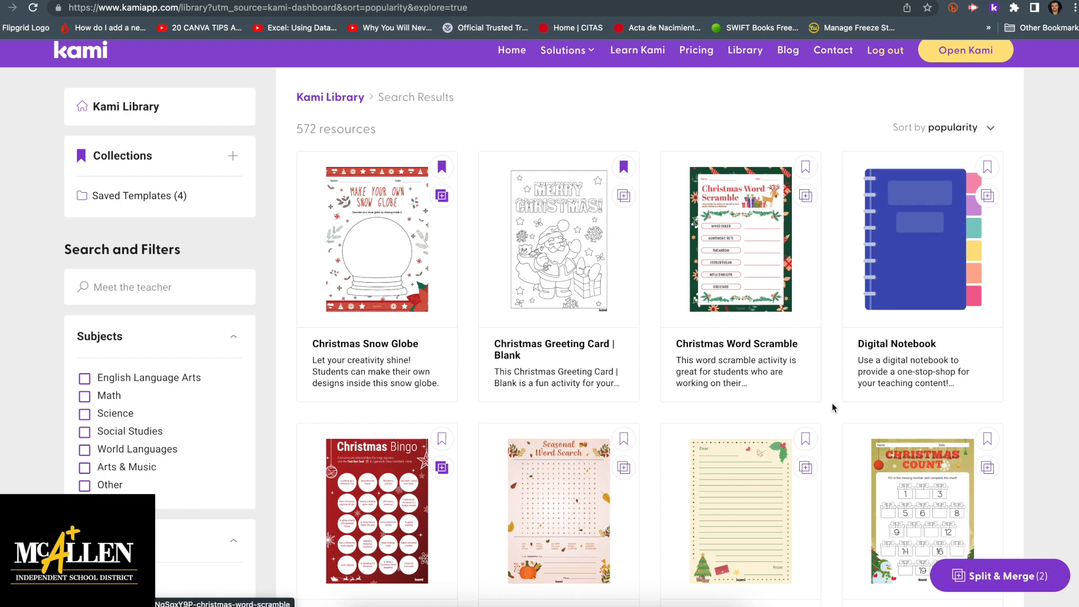
scroll(832, 407, "down", 2)
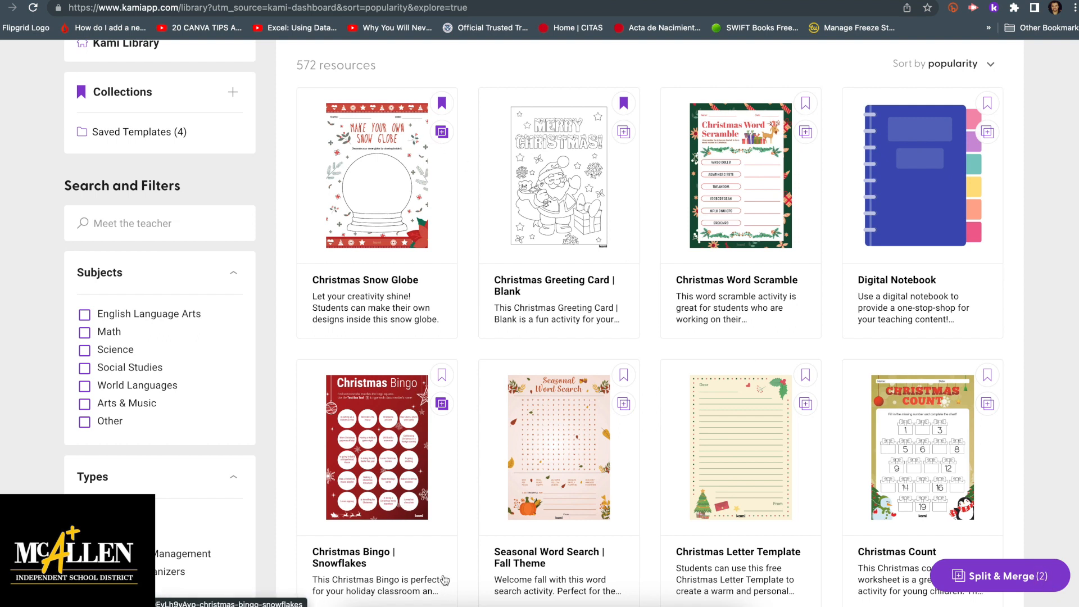
left_click(998, 583)
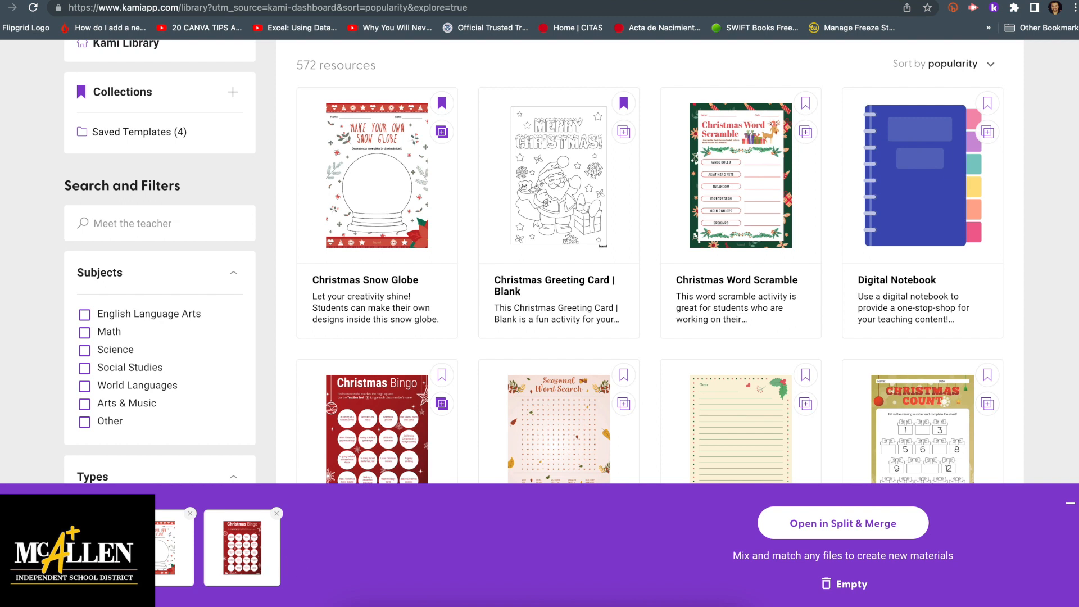
- Open the collected templates in Split & Merge and combine them into one file, with the Christmas Bingo page before the snow globe page
left_click(821, 524)
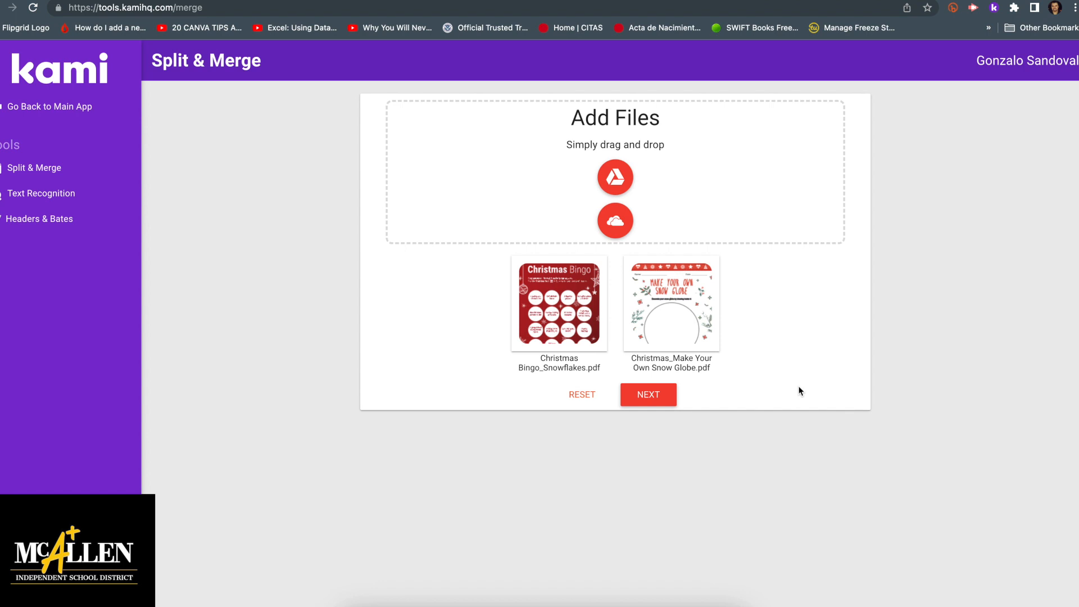
left_click(654, 396)
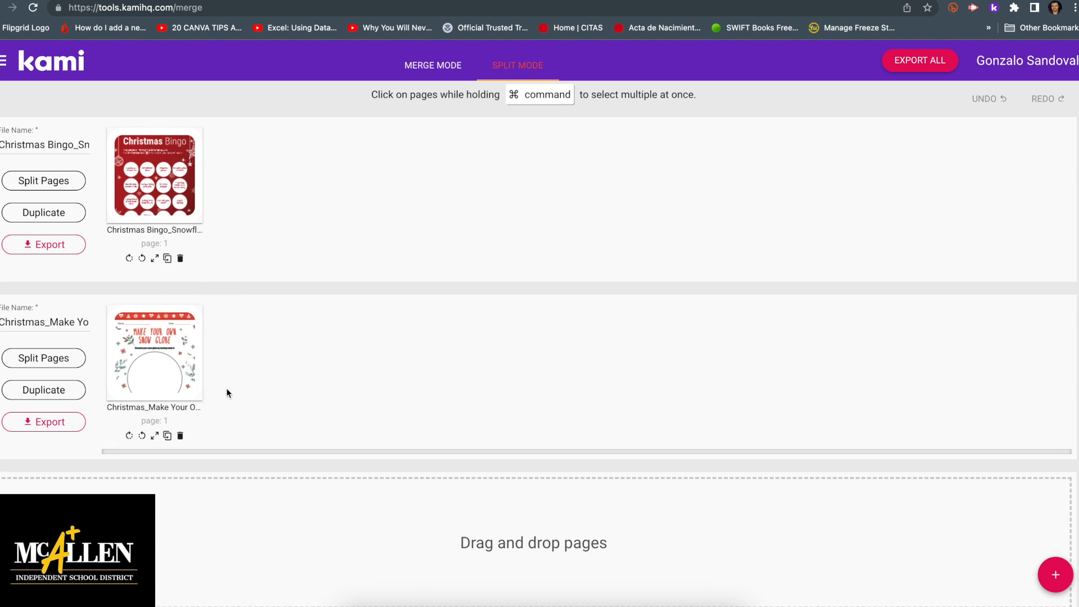
mouse_move(154, 180)
left_mouse_down()
mouse_move(184, 185)
mouse_move(283, 337)
mouse_move(158, 160)
mouse_move(155, 169)
left_mouse_up()
left_click_drag(152, 342, 139, 166)
left_click_drag(279, 170, 146, 163)
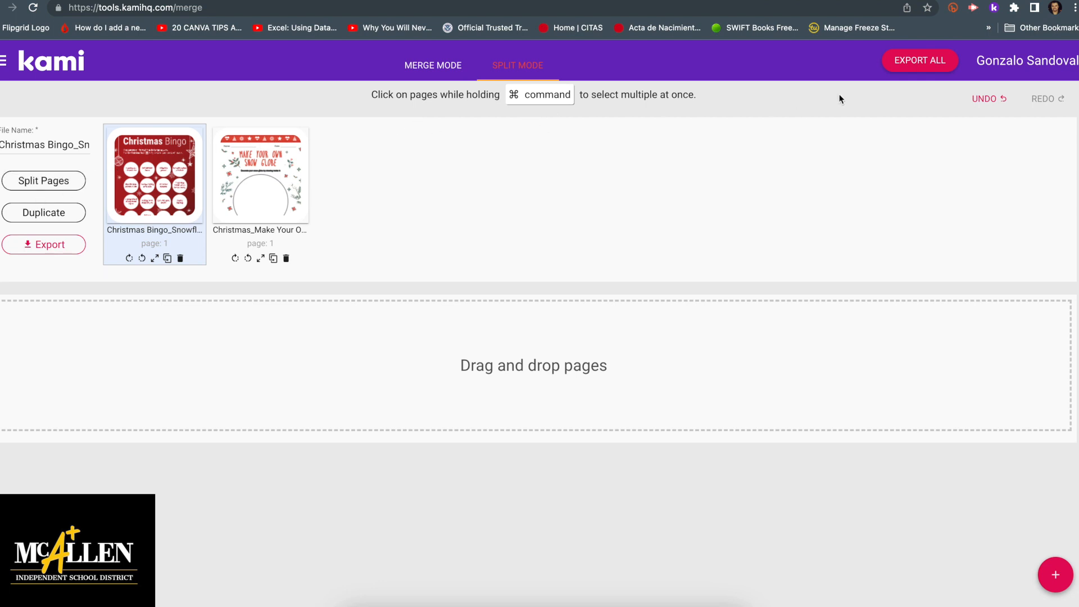
- Export the combined file with the Open In Kami option and look over the bingo and snow globe pages
left_click(919, 62)
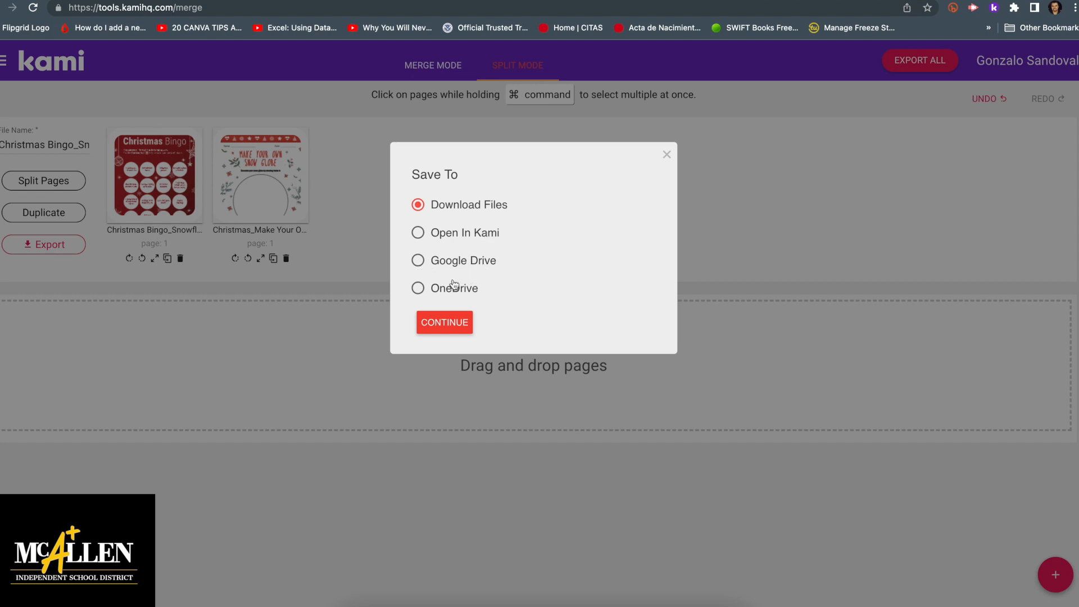
left_click(418, 235)
left_click(455, 325)
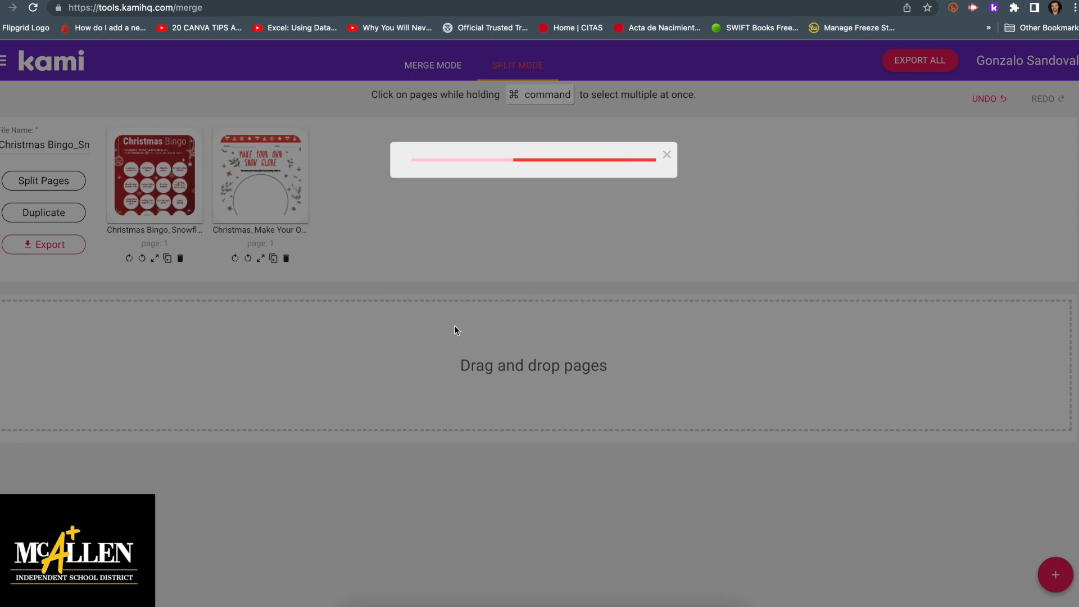
left_click(544, 234)
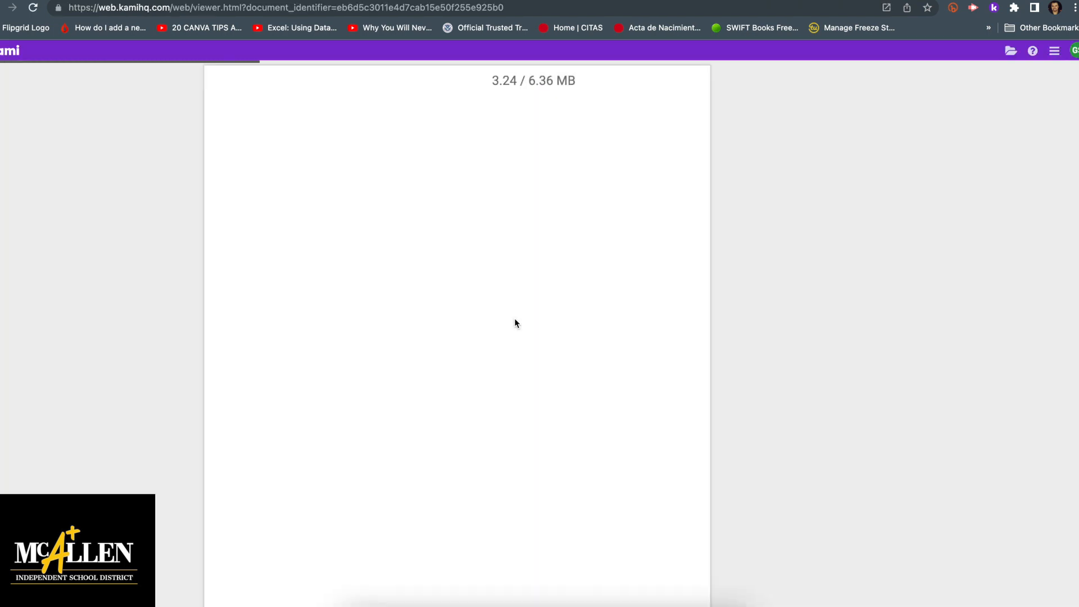
scroll(515, 319, "down", 6)
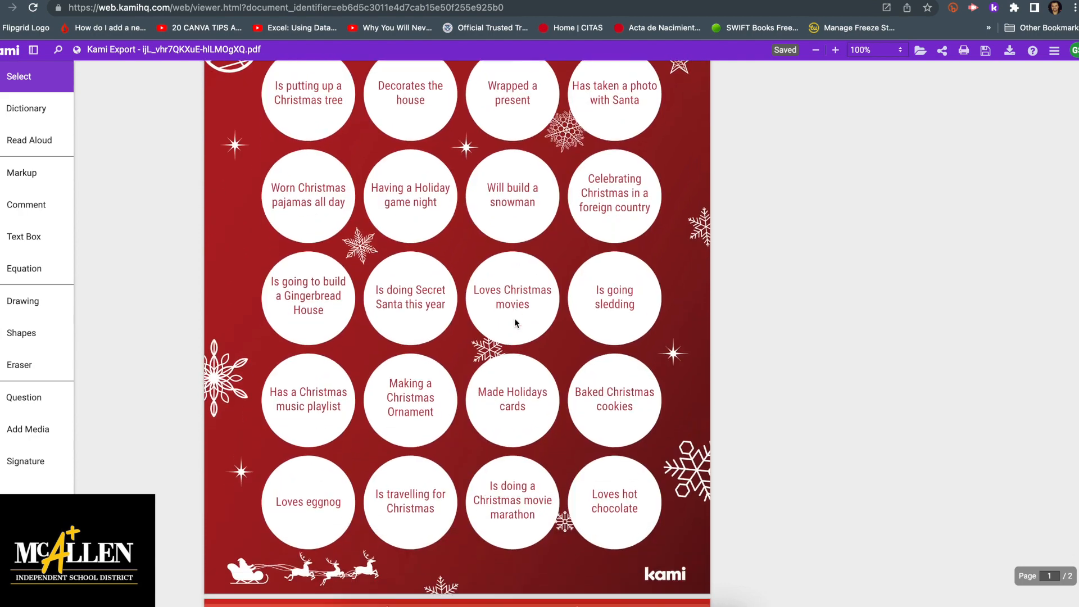
scroll(515, 318, "down", 10)
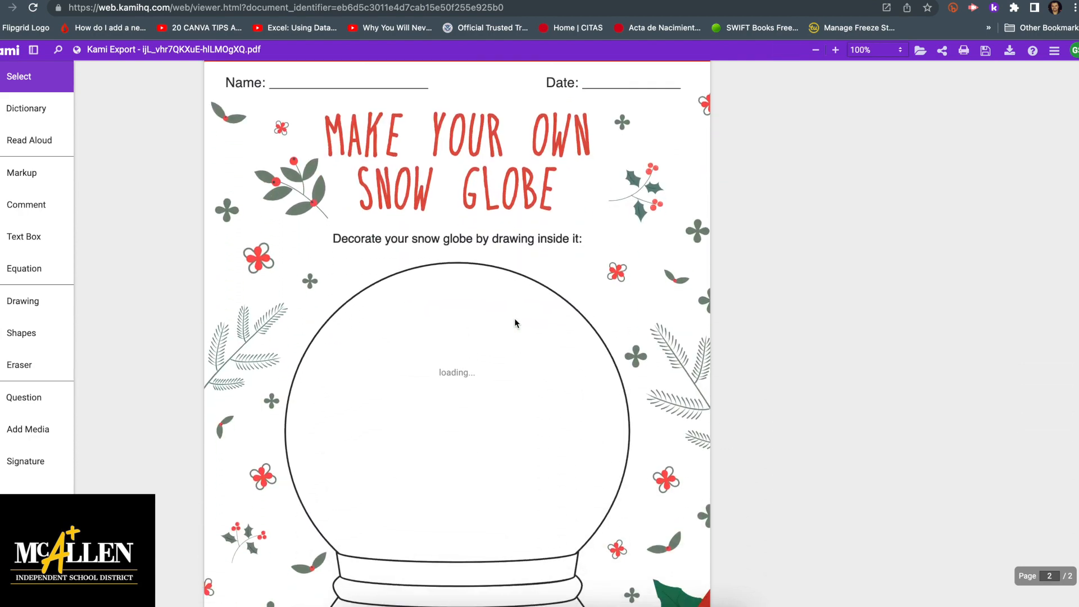
scroll(515, 323, "up", 15)
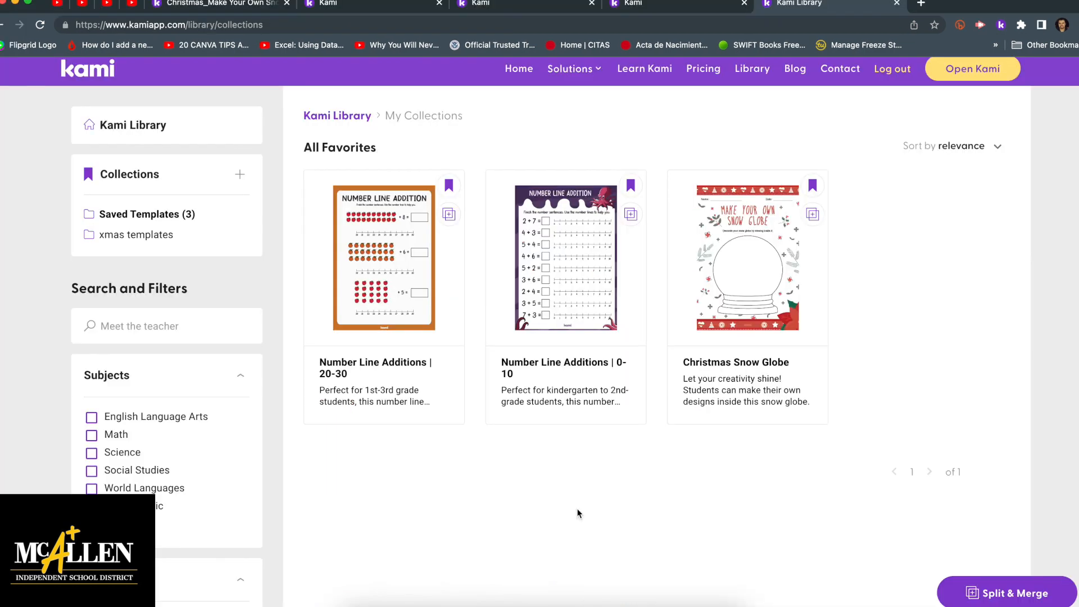
- Browse the Saved Templates collection in the Kami Library and open the Christmas Snow Globe template with Kami
scroll(577, 512, "down", 10)
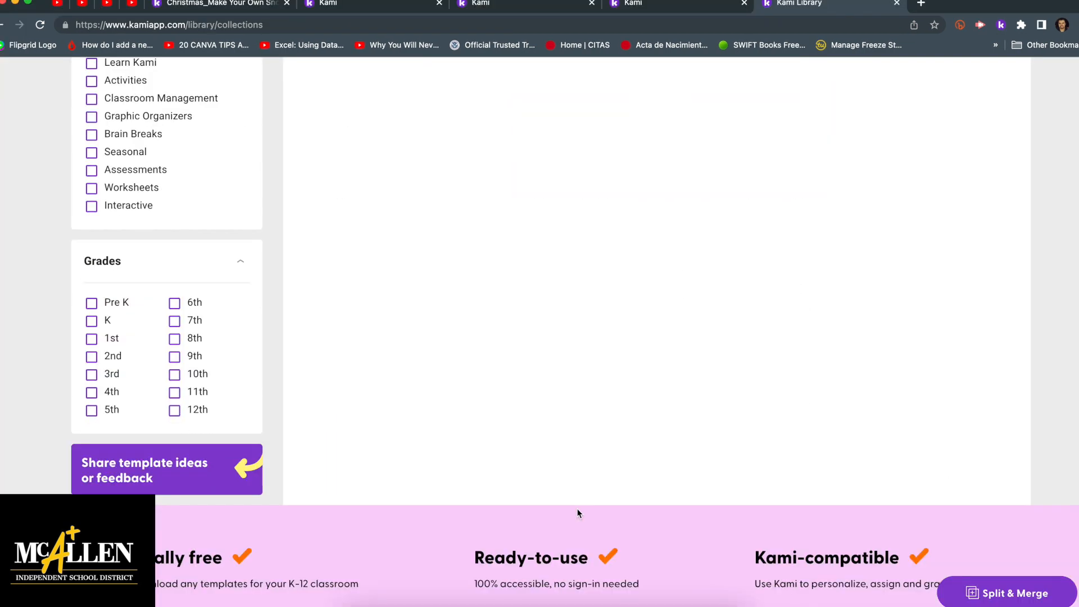
scroll(578, 513, "up", 5)
scroll(578, 513, "up", 5)
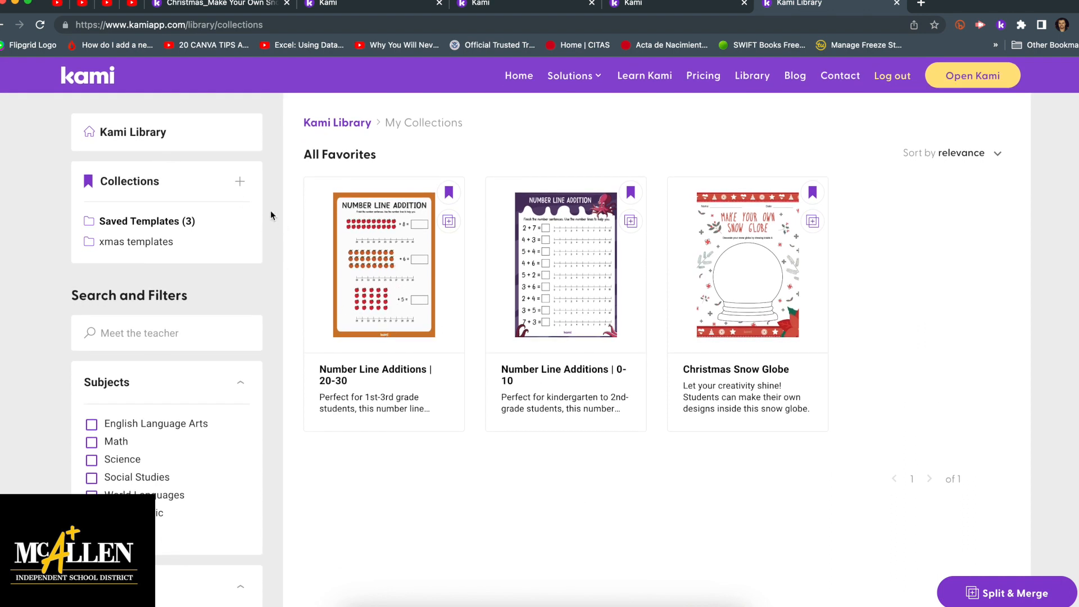
left_click(730, 299)
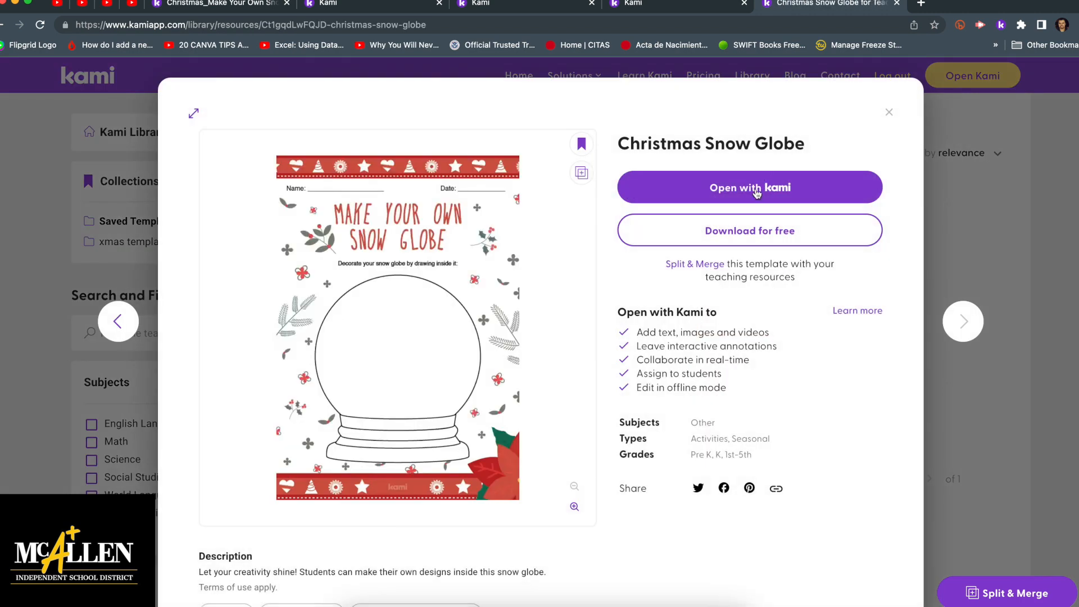
left_click(756, 190)
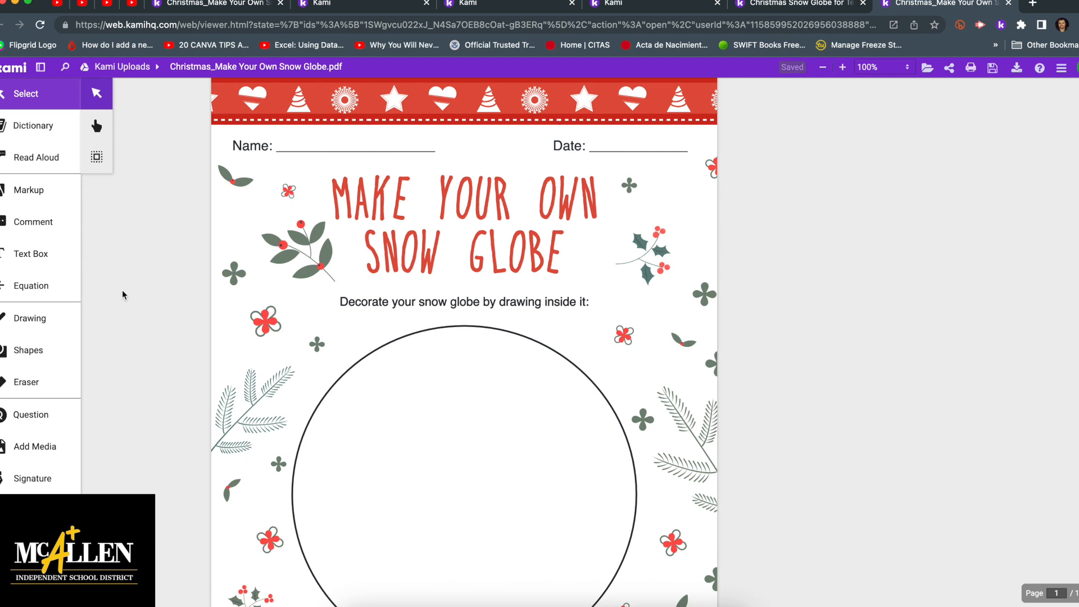
- Look over the snow globe page and view the options of the Comment and Add Media tools
scroll(478, 277, "down", 5)
scroll(477, 277, "up", 5)
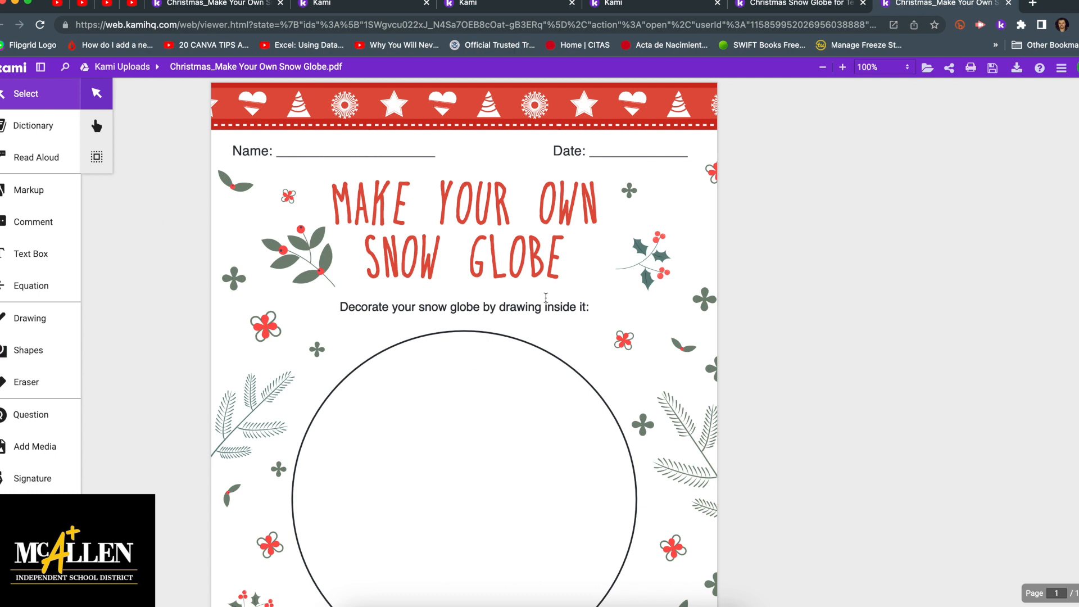
scroll(565, 341, "down", 5)
scroll(565, 342, "up", 5)
left_click(48, 221)
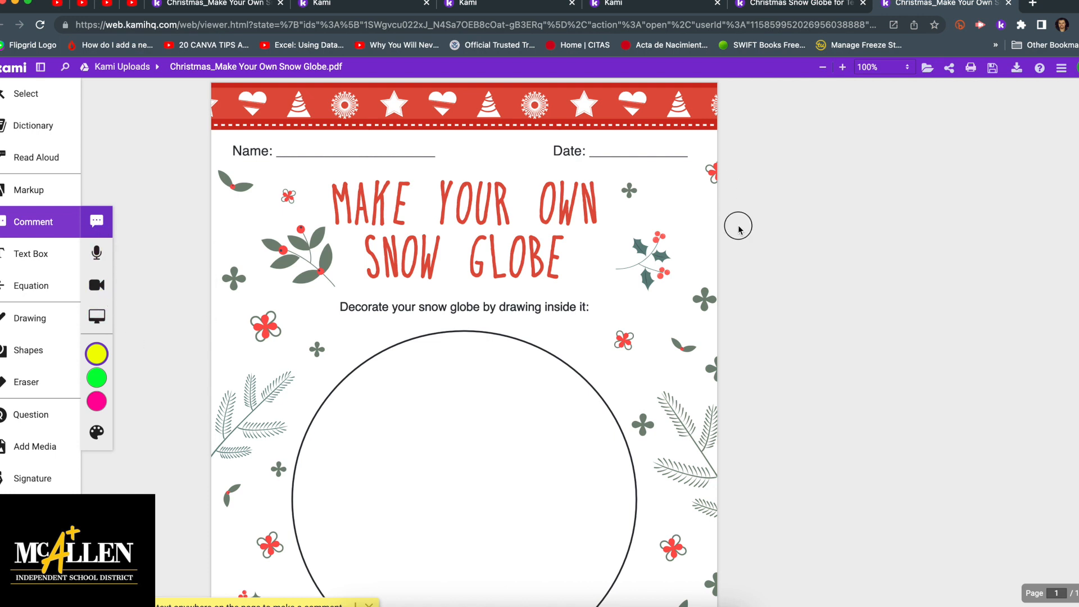
left_click(35, 446)
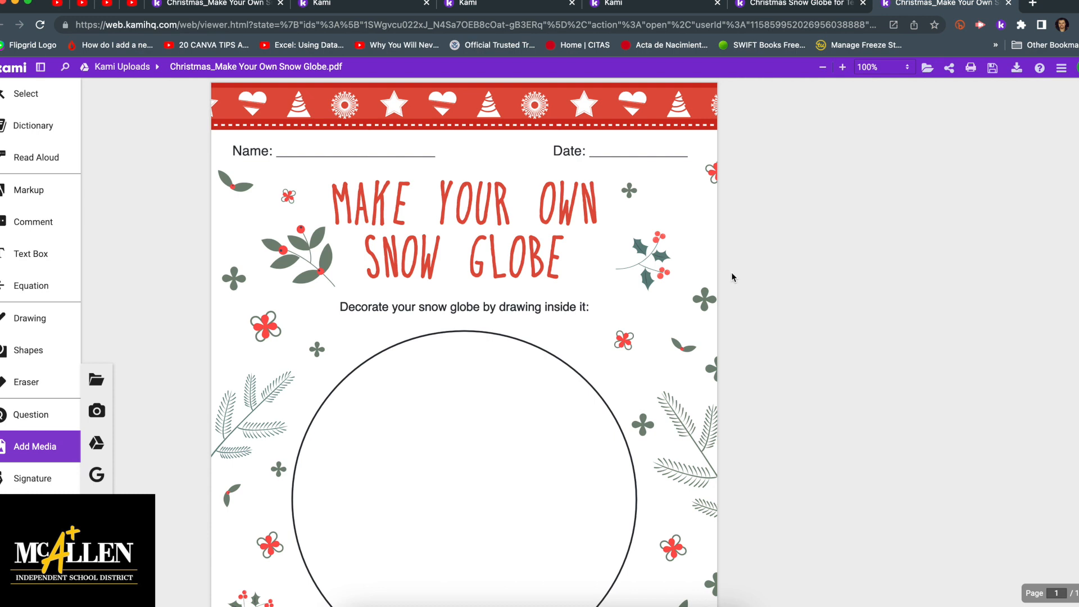
scroll(731, 272, "down", 1)
scroll(731, 272, "up", 1)
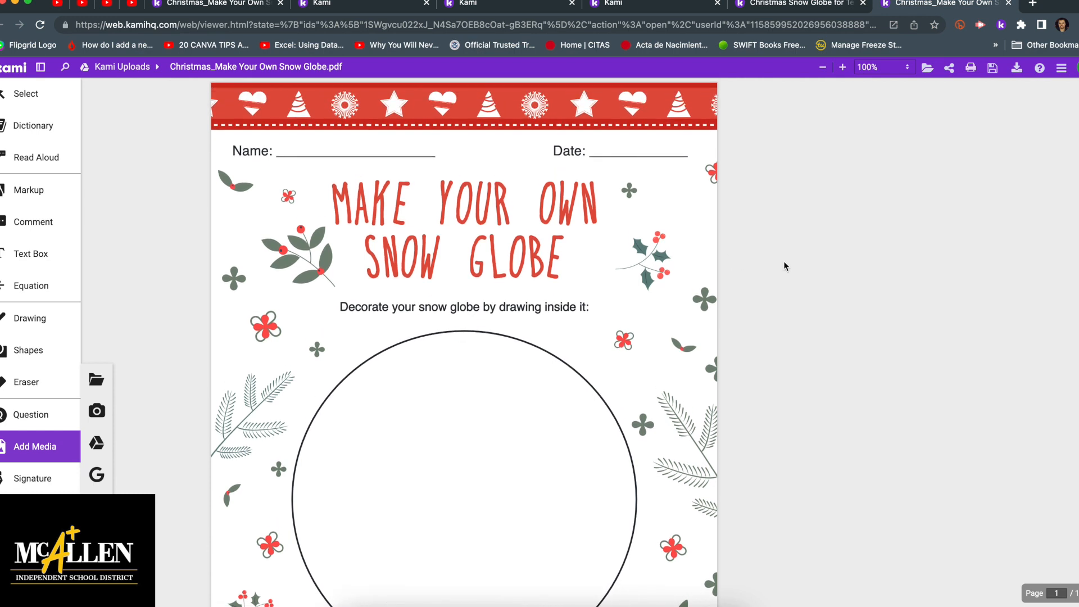
- Create a Google Classroom assignment from the snow globe document and title it "xmas activity", leaving the instructions empty
left_click(1062, 68)
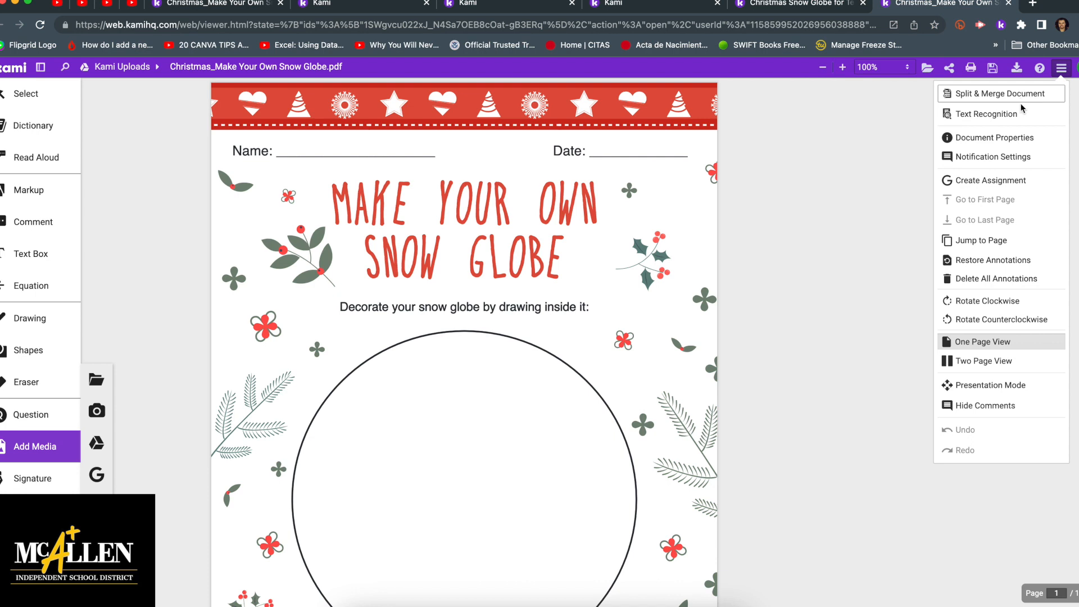
left_click(1029, 182)
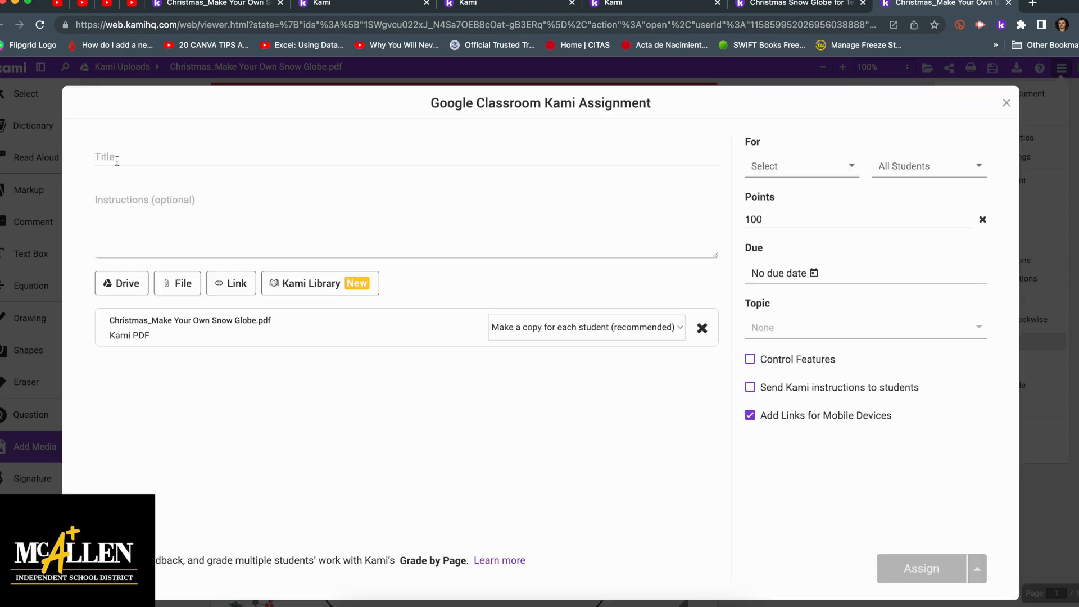
left_click(117, 161)
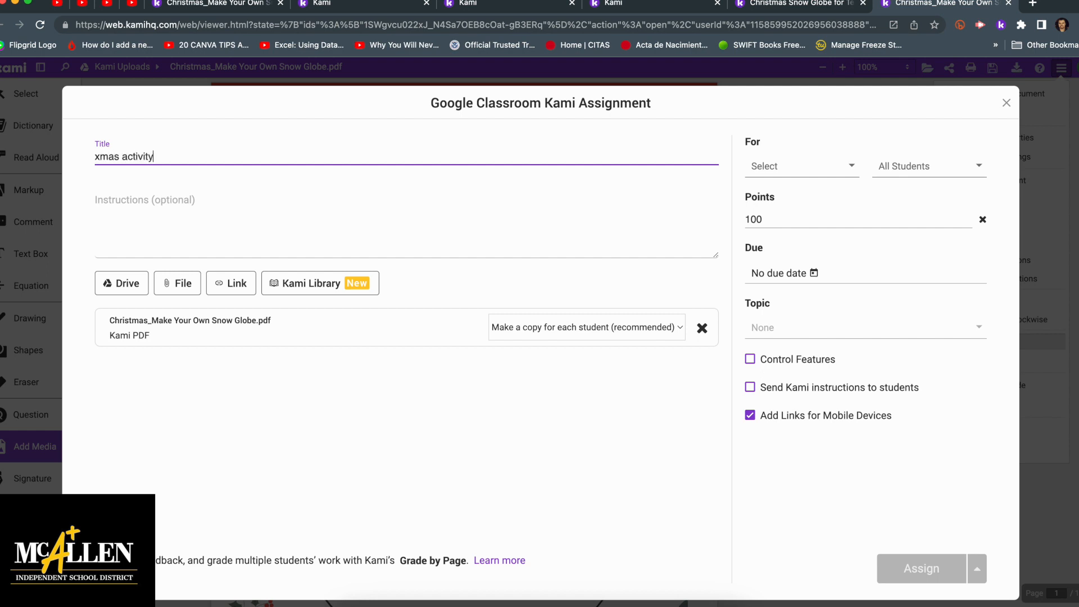
left_click(172, 236)
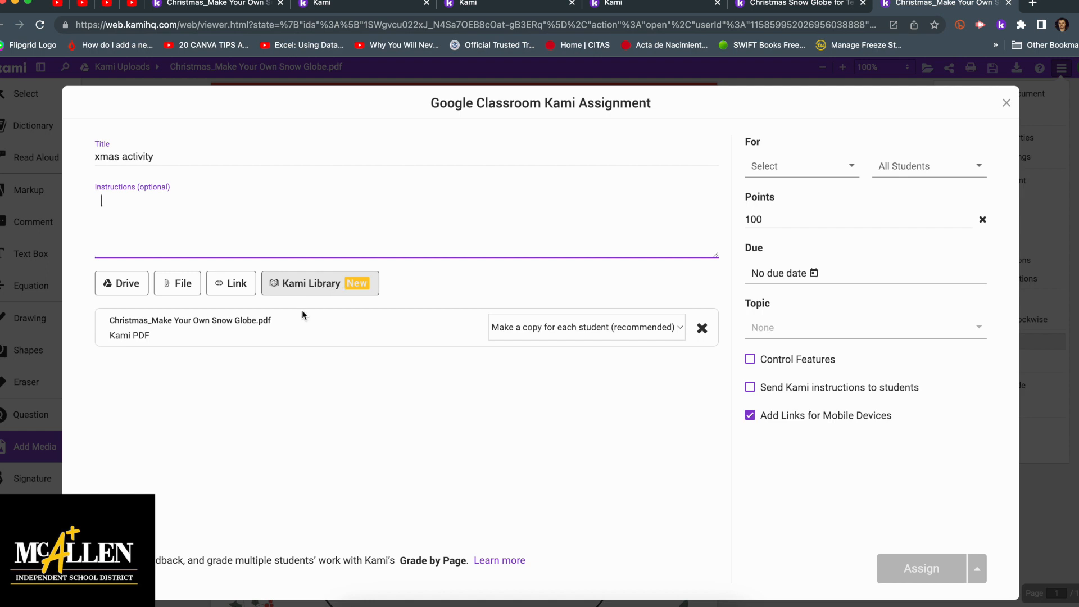
left_click(252, 387)
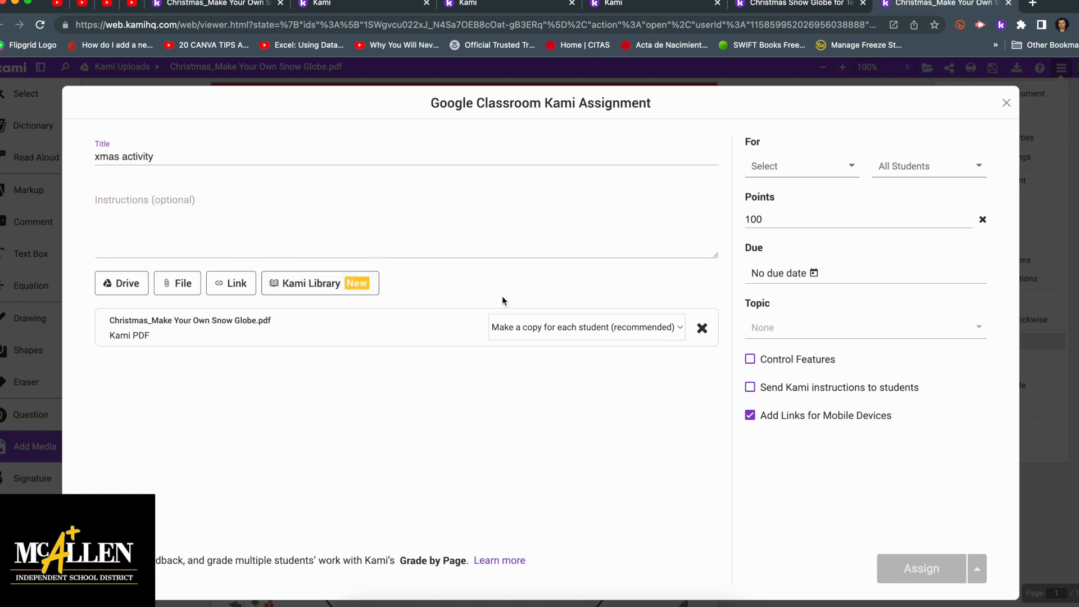
- Examine the class and student choices for the assignment, then try to assign it without selecting a class
left_click(851, 167)
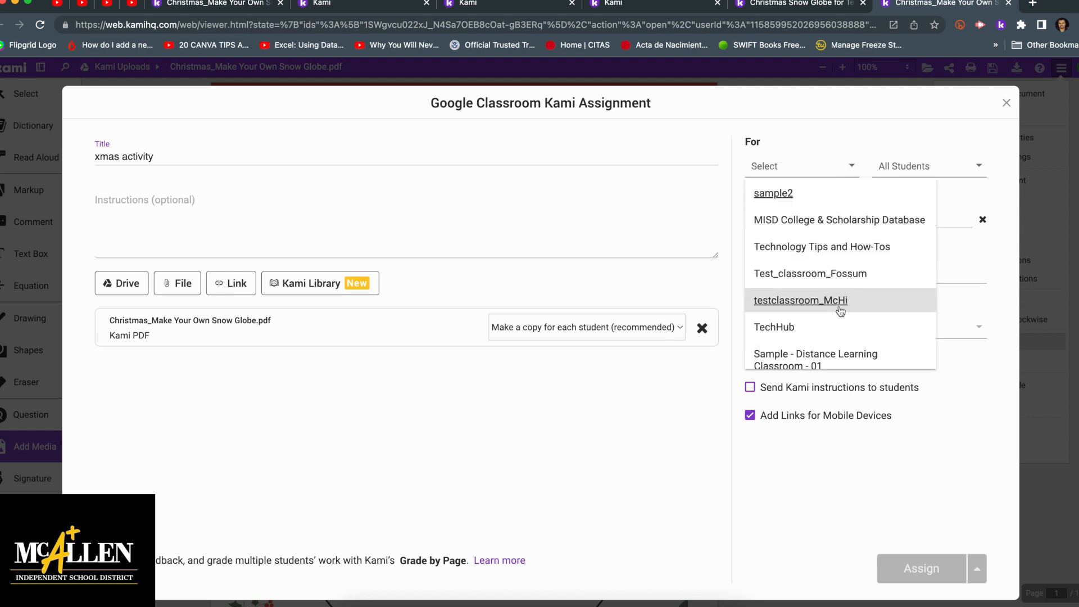
left_click(832, 110)
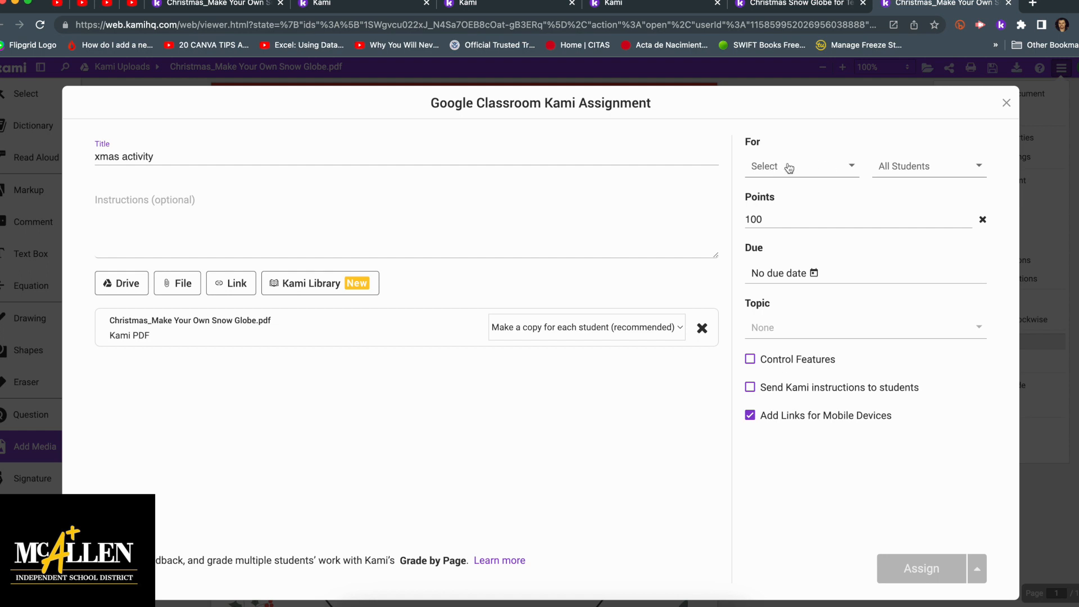
left_click(853, 167)
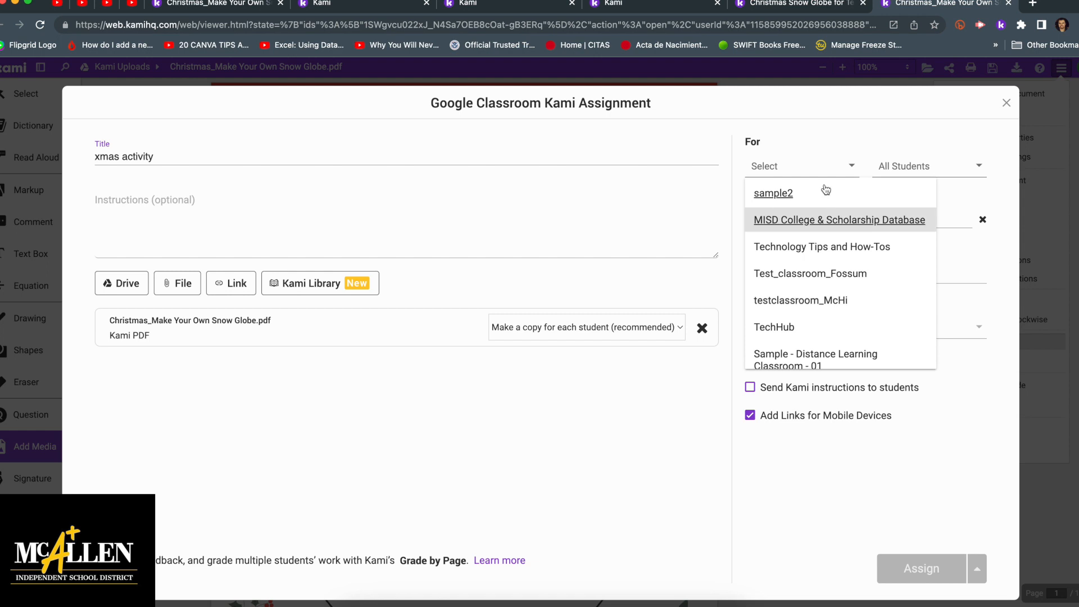
left_click(866, 147)
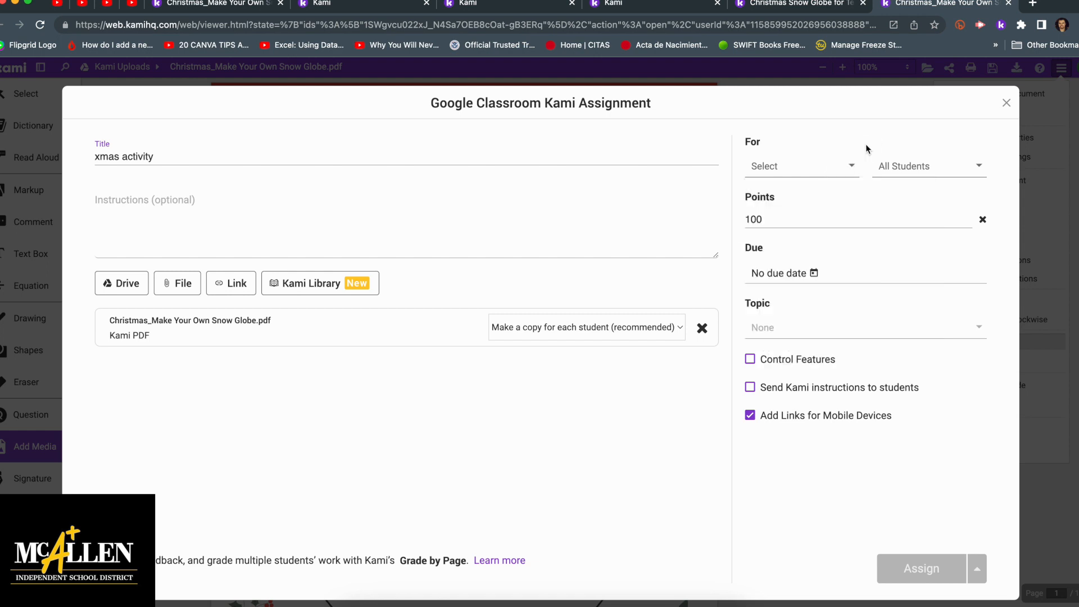
left_click(978, 165)
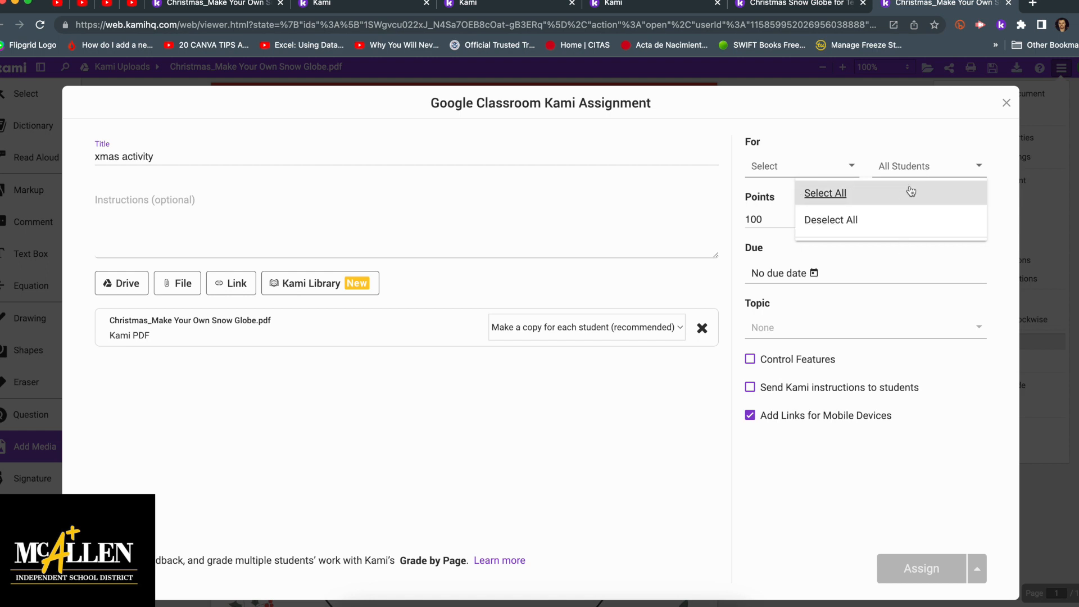
left_click(1010, 196)
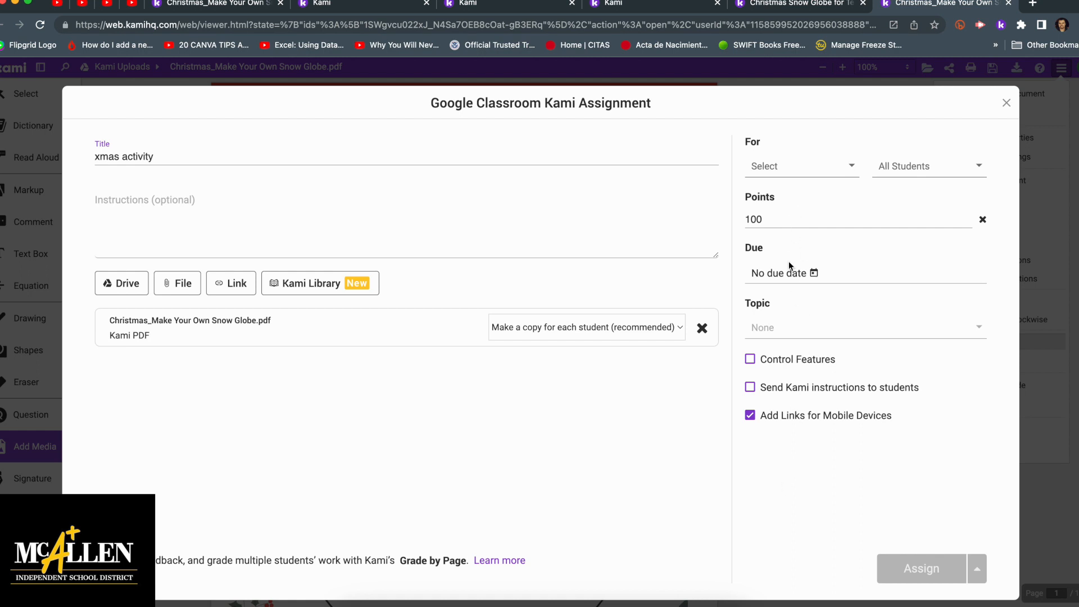
left_click(801, 509)
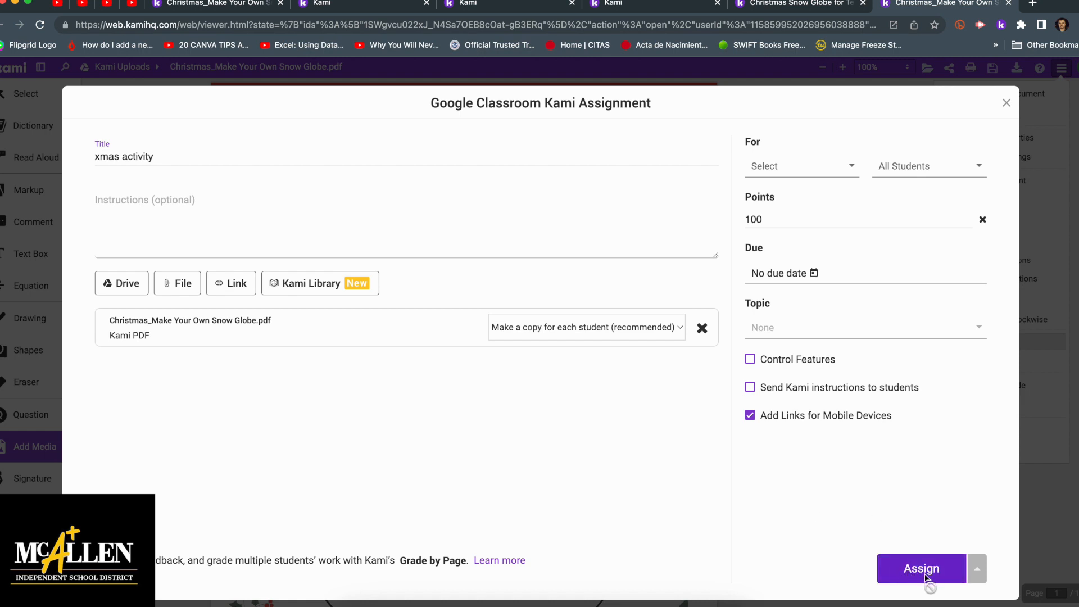
left_click(926, 578)
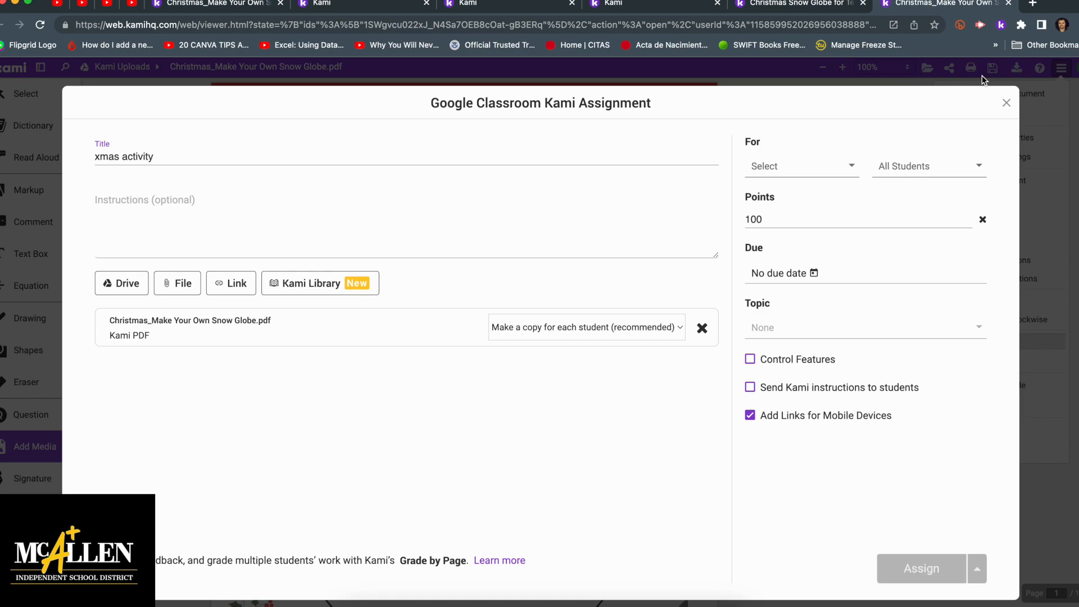